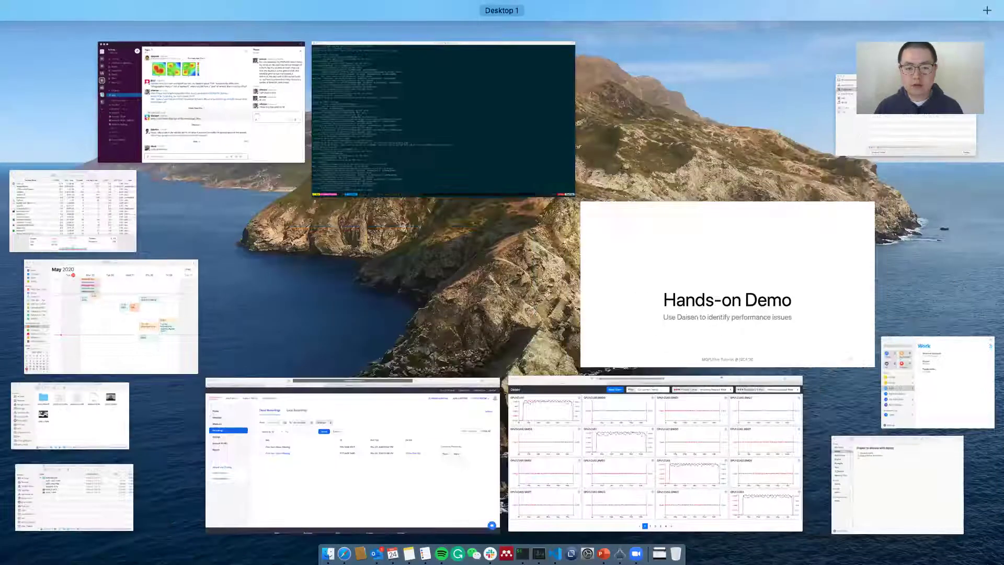
# Switch to the iTerm2 terminal, stop the running server process and clear the screen
pyautogui.click(485, 178)
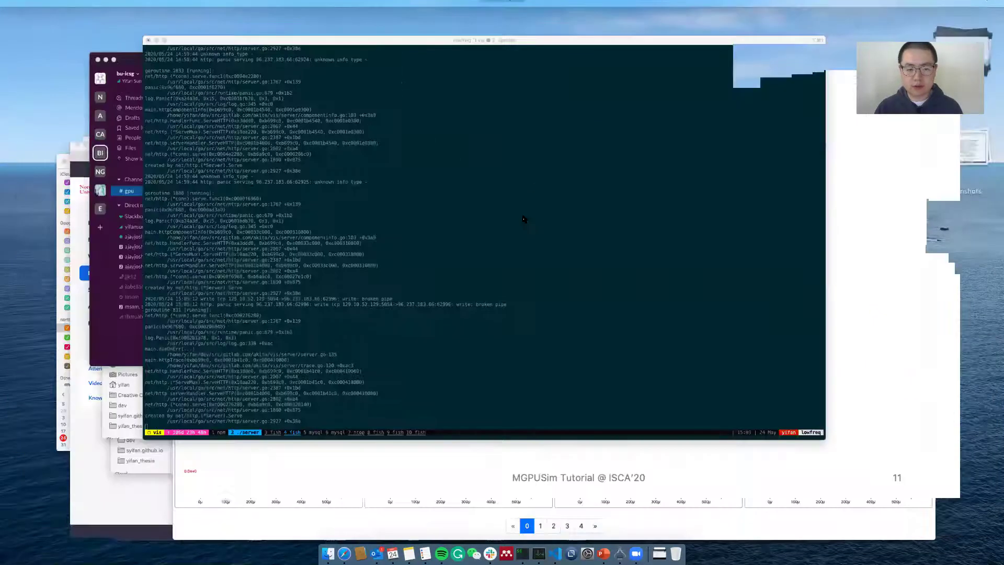
pyautogui.hotkey('ctrl', 'c')
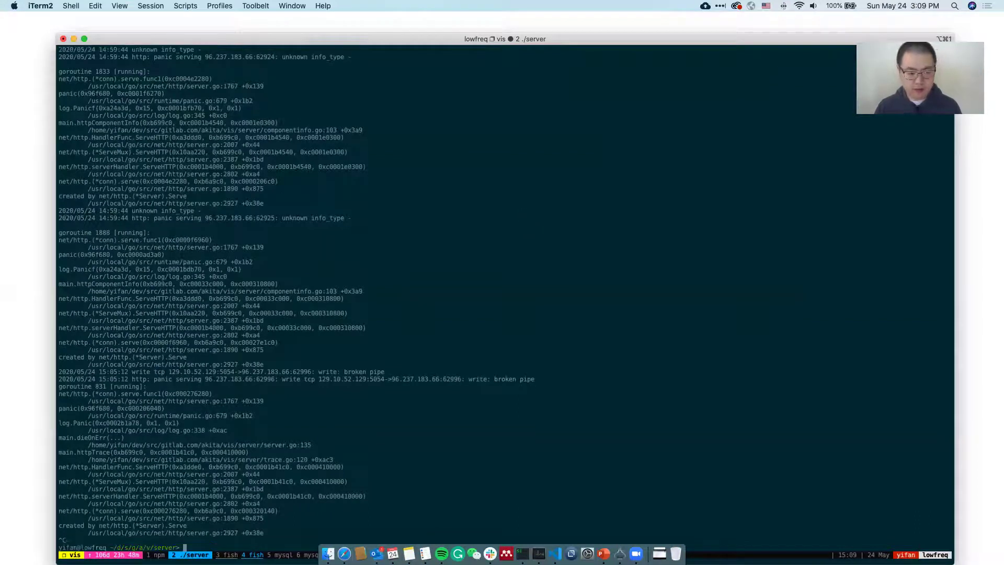
pyautogui.write('clear')
pyautogui.press('Return')
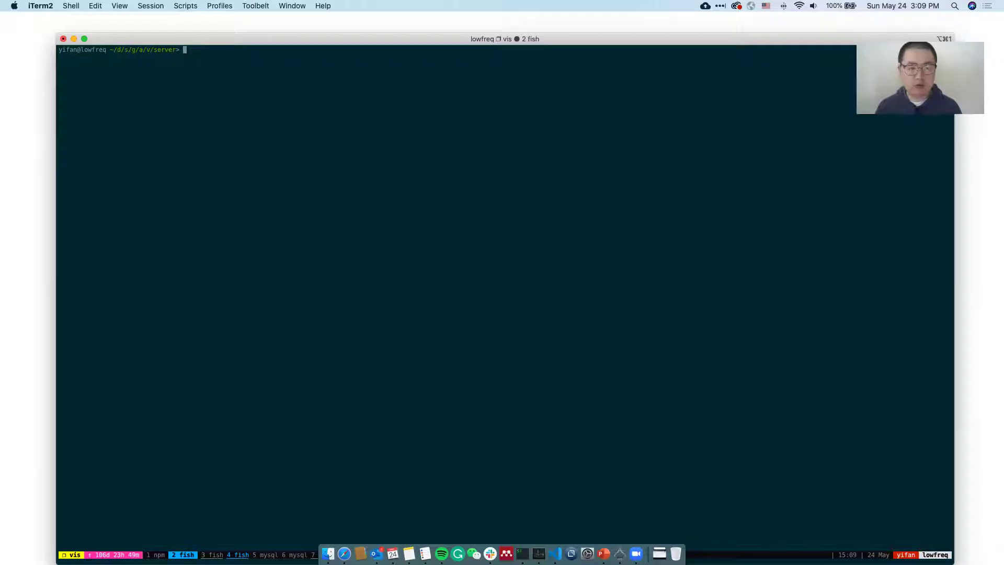
# Enter the command ./server -http=:5054 gcn3 akita_trace_bpkei6s6os155reoj4eg at the prompt without running it
pyautogui.write('./server')
pyautogui.press('Right')
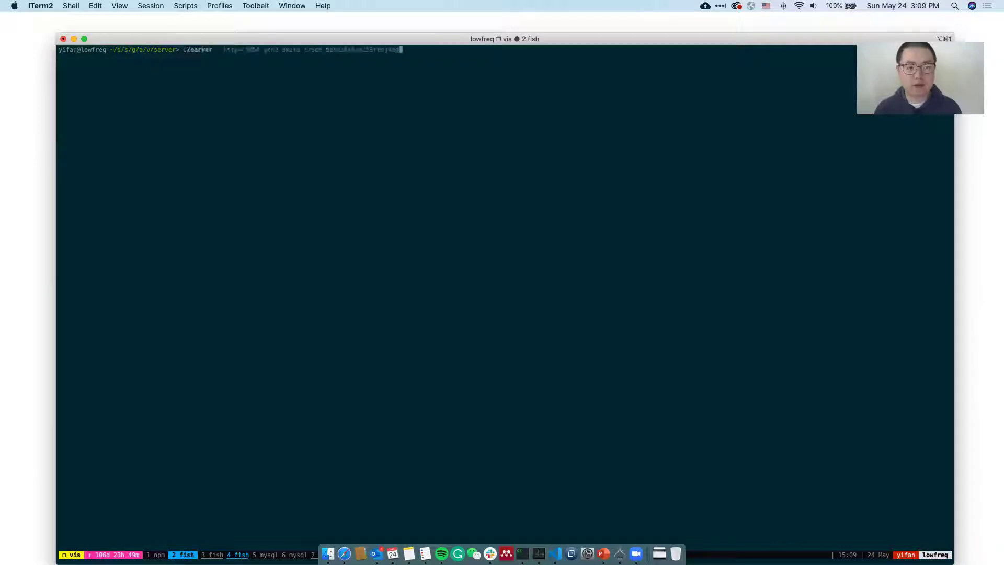
# Examine the parts of the server command one by one: the HTTP port option, gcn3 and the trace database name
pyautogui.press('Left')
pyautogui.press('Left')
pyautogui.press('Left')
pyautogui.press('Left')
pyautogui.press('Left')
pyautogui.press('Left')
pyautogui.press('Left')
pyautogui.press('Left')
pyautogui.press('Left')
pyautogui.press('Left')
pyautogui.press('Left')
pyautogui.press('Left')
pyautogui.press('Left')
pyautogui.press('Left')
pyautogui.press('Left')
pyautogui.press('Left')
pyautogui.press('Left')
pyautogui.press('Left')
pyautogui.press('Left')
pyautogui.press('Left')
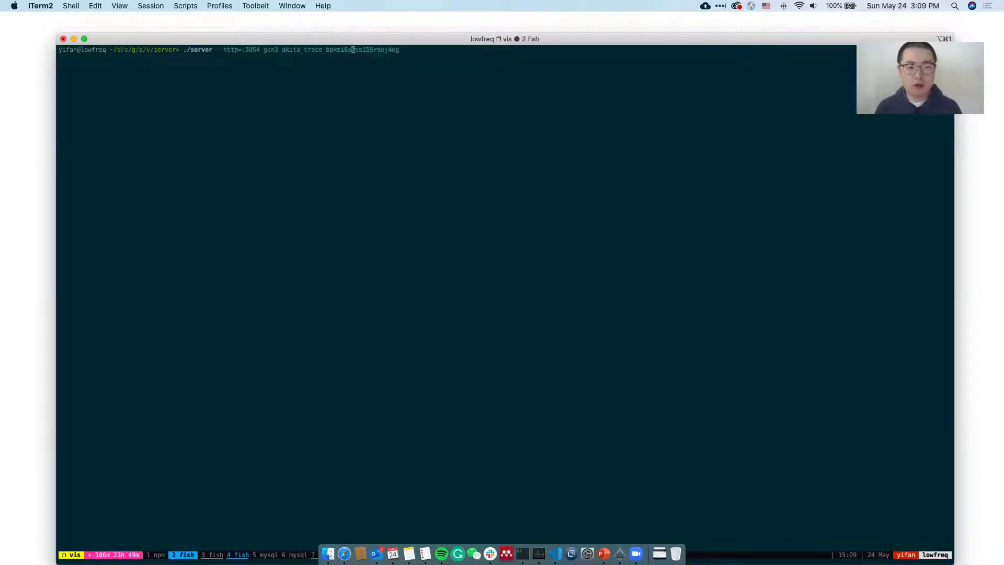
pyautogui.press('Left')
pyautogui.press('Left')
pyautogui.press('Left')
pyautogui.press('Left')
pyautogui.press('Left')
pyautogui.press('Left')
pyautogui.press('Left')
pyautogui.press('Left')
pyautogui.press('Left')
pyautogui.press('Left')
pyautogui.press('Left')
pyautogui.press('Left')
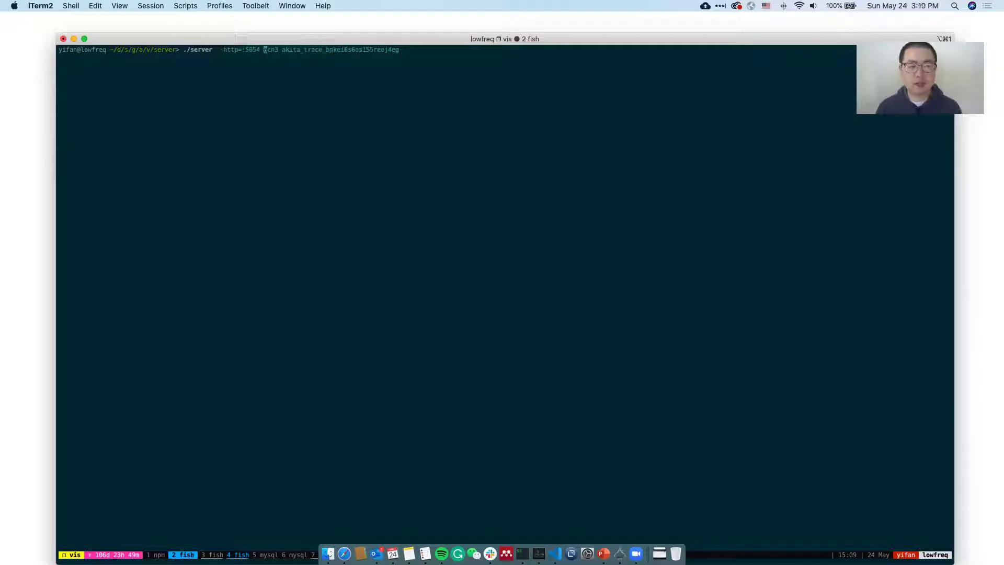
pyautogui.press('Left')
pyautogui.press('Left')
pyautogui.press('Left')
pyautogui.press('Left')
pyautogui.press('Left')
pyautogui.press('Left')
pyautogui.press('Left')
pyautogui.press('Left')
pyautogui.press('Left')
pyautogui.press('Left')
pyautogui.press('Left')
pyautogui.press('Right')
pyautogui.press('Right')
pyautogui.press('Right')
pyautogui.press('Right')
pyautogui.press('Right')
pyautogui.press('Right')
pyautogui.press('Right')
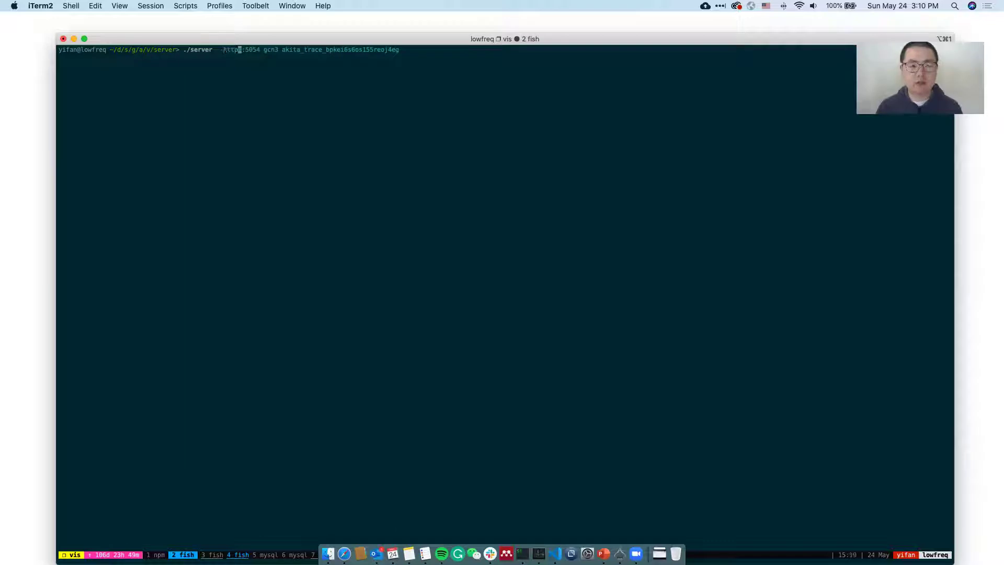
pyautogui.press('Right')
pyautogui.press('Right')
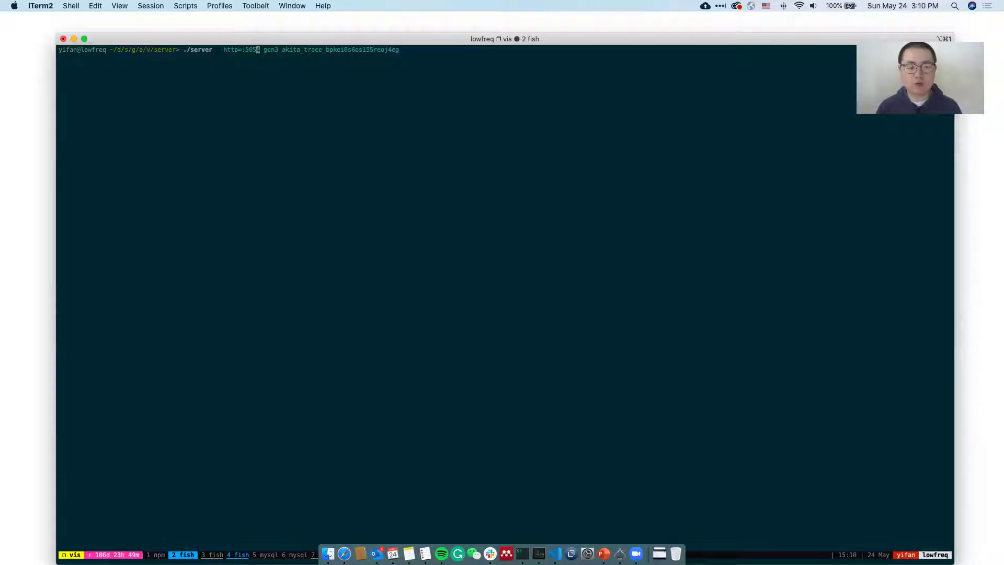
pyautogui.press('Right')
pyautogui.press('Right')
pyautogui.press('Right')
pyautogui.press('Right')
pyautogui.press('Right')
pyautogui.press('Right')
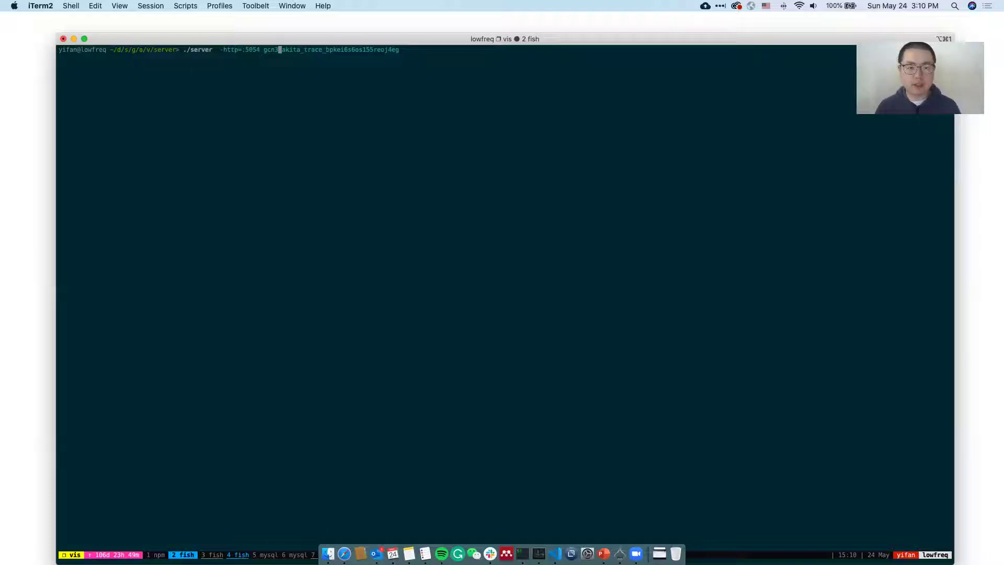
pyautogui.press('Right')
pyautogui.press('Right')
pyautogui.press('Right')
pyautogui.press('Right')
pyautogui.press('Right')
pyautogui.press('Right')
pyautogui.press('Right')
pyautogui.press('Right')
pyautogui.press('Right')
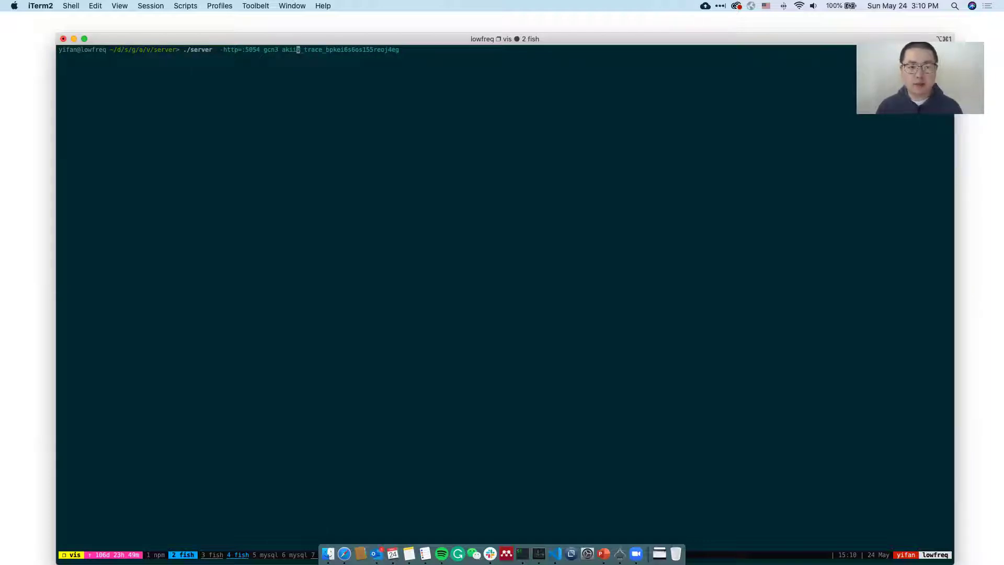
pyautogui.press('Right')
pyautogui.press('Right')
pyautogui.press('Right')
pyautogui.press('Right')
pyautogui.press('Right')
pyautogui.press('Right')
pyautogui.press('Right')
pyautogui.press('Right')
pyautogui.press('Right')
pyautogui.press('Right')
pyautogui.press('Right')
pyautogui.press('Right')
pyautogui.press('Right')
pyautogui.press('Right')
pyautogui.press('Right')
pyautogui.press('Right')
pyautogui.press('Right')
pyautogui.press('Right')
pyautogui.press('Right')
pyautogui.press('Right')
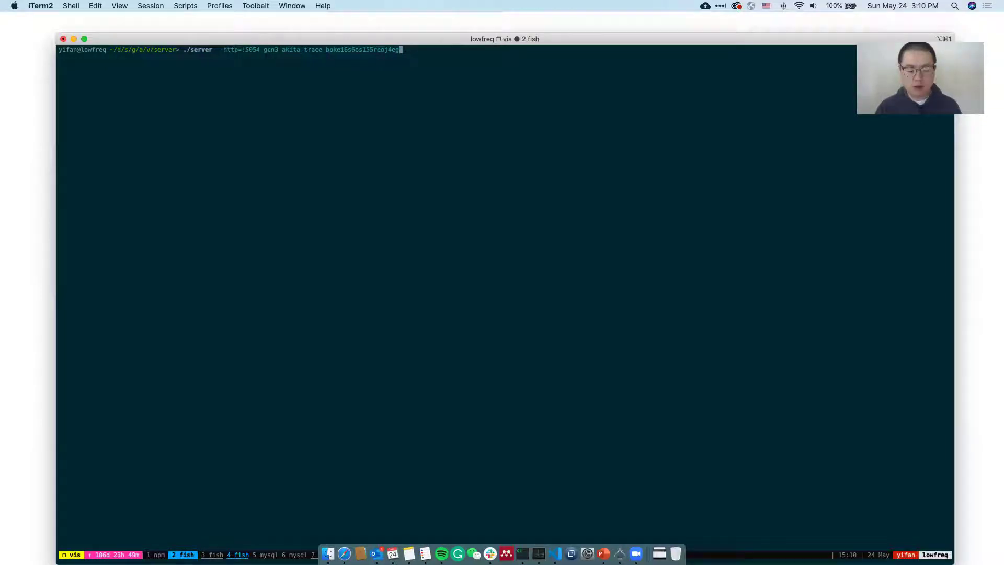
# Run the server command and open lowfreq.ece.neu.edu:5054 in a new private Safari window
pyautogui.press('Return')
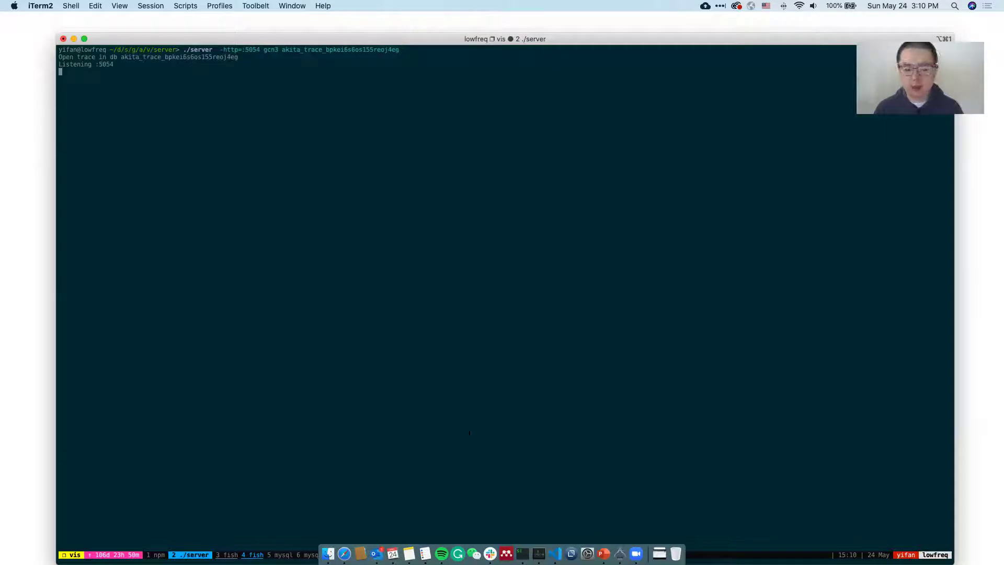
pyautogui.rightClick(344, 553)
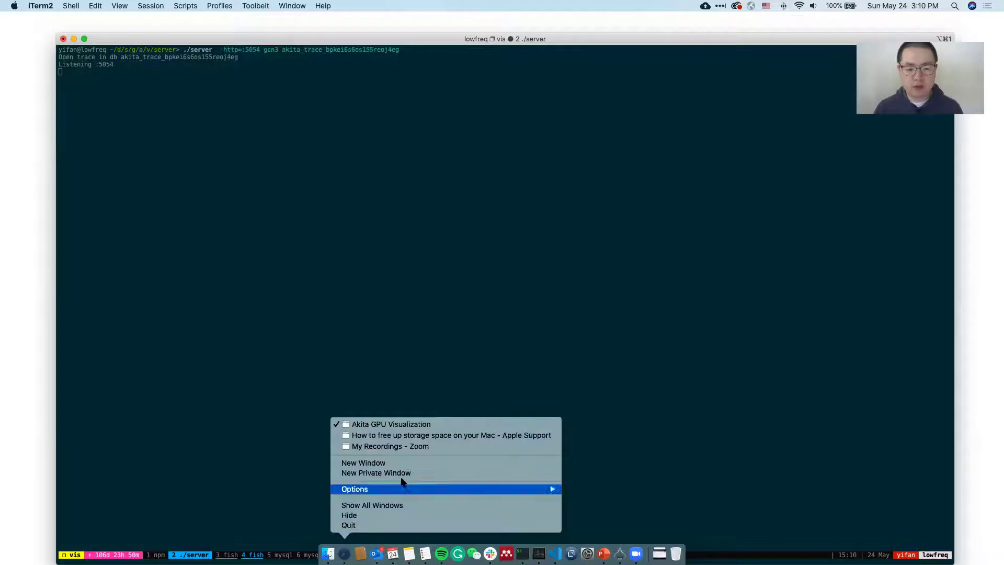
pyautogui.click(408, 474)
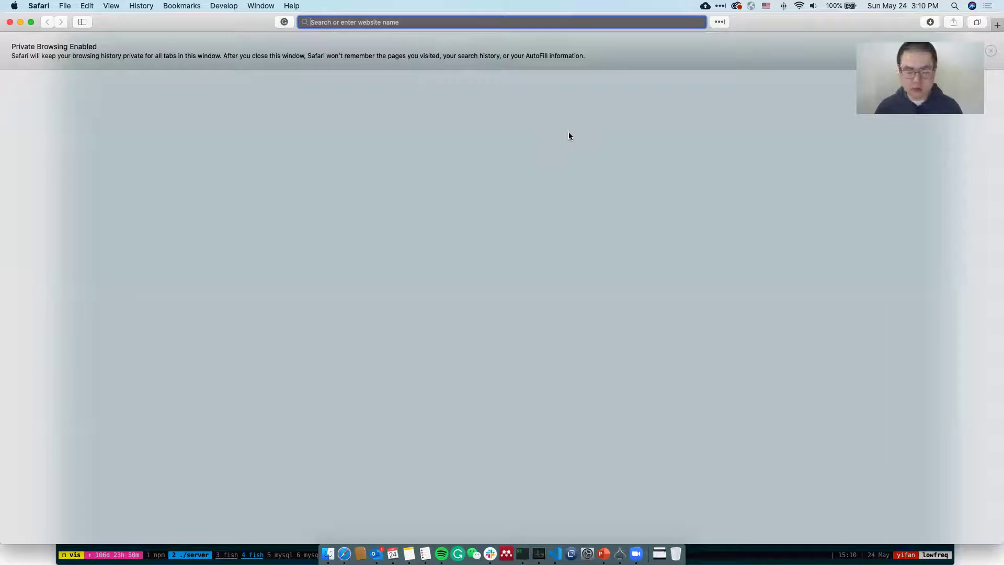
pyautogui.write('lowfreq')
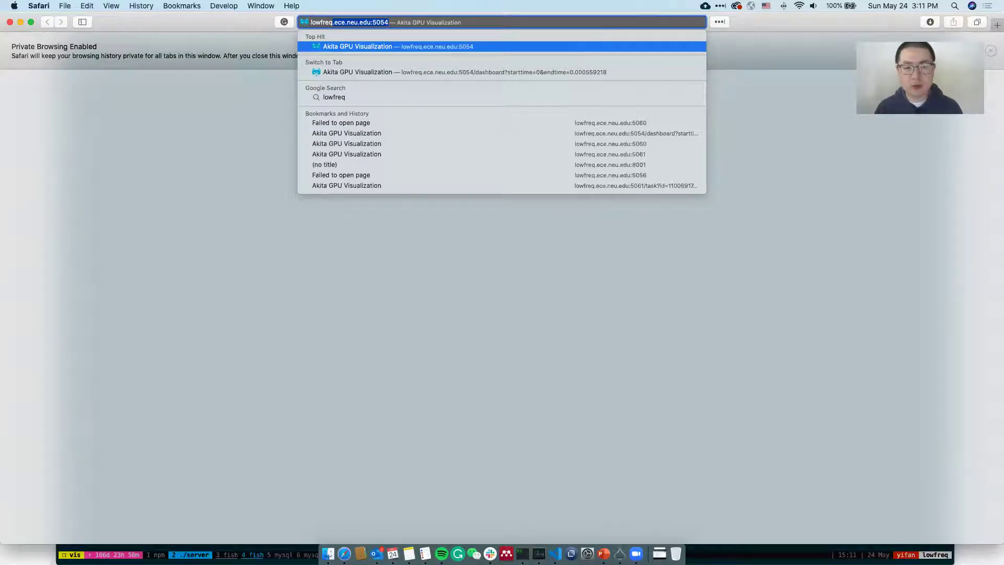
pyautogui.press('Return')
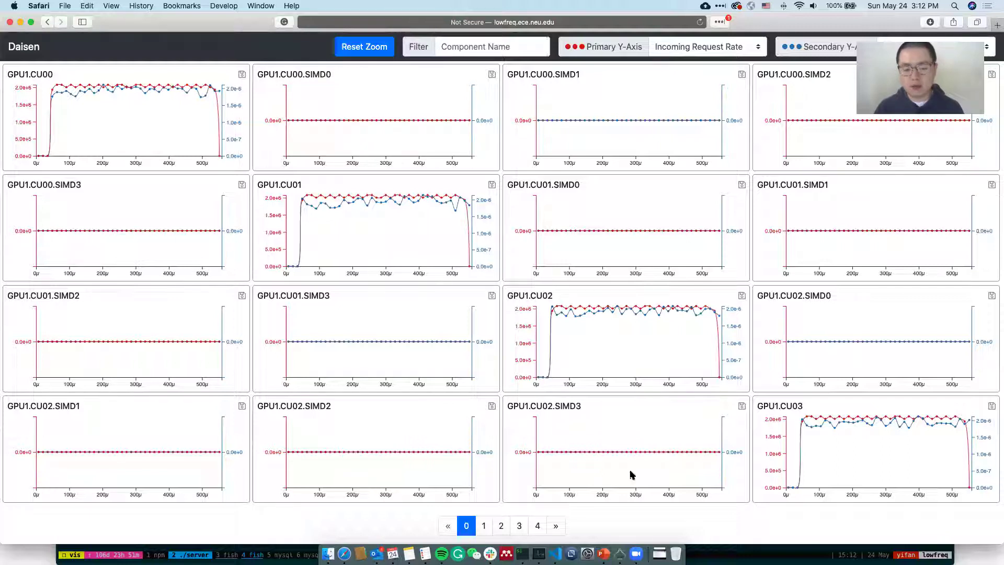
# Page through the component charts up to page 3
pyautogui.click(558, 528)
pyautogui.click(559, 529)
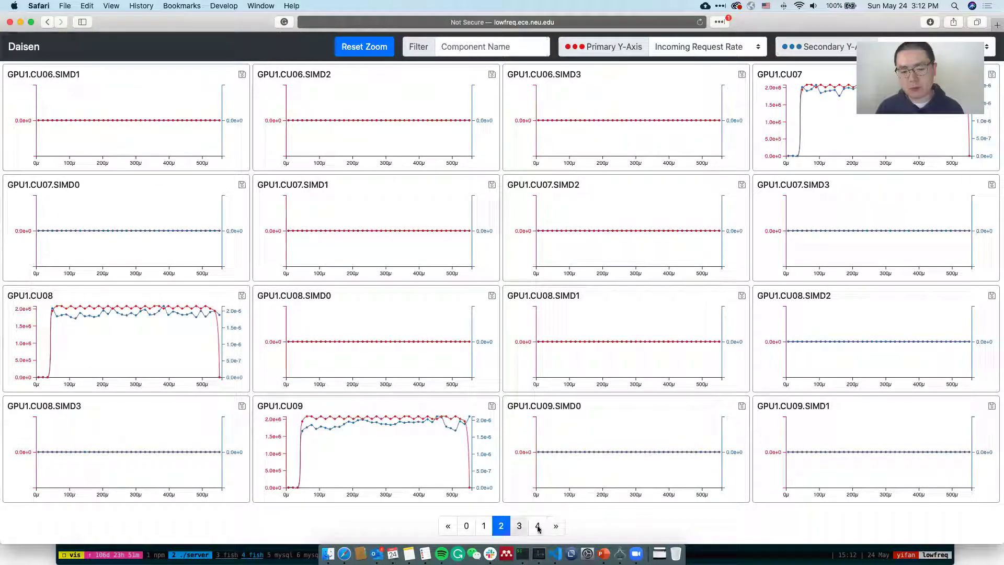
pyautogui.click(558, 526)
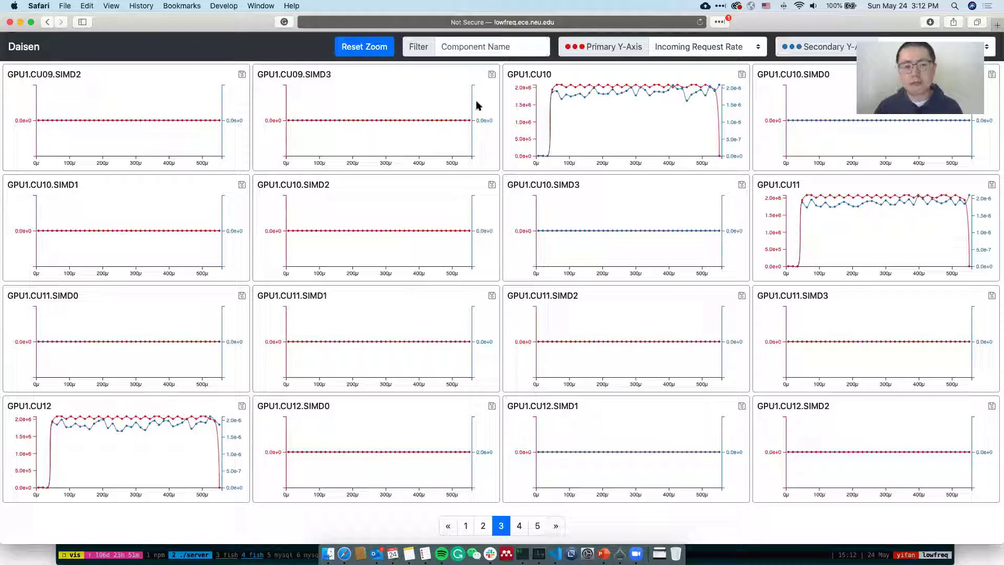
# Filter the component charts by the name L2
pyautogui.click(489, 52)
pyautogui.write('L2')
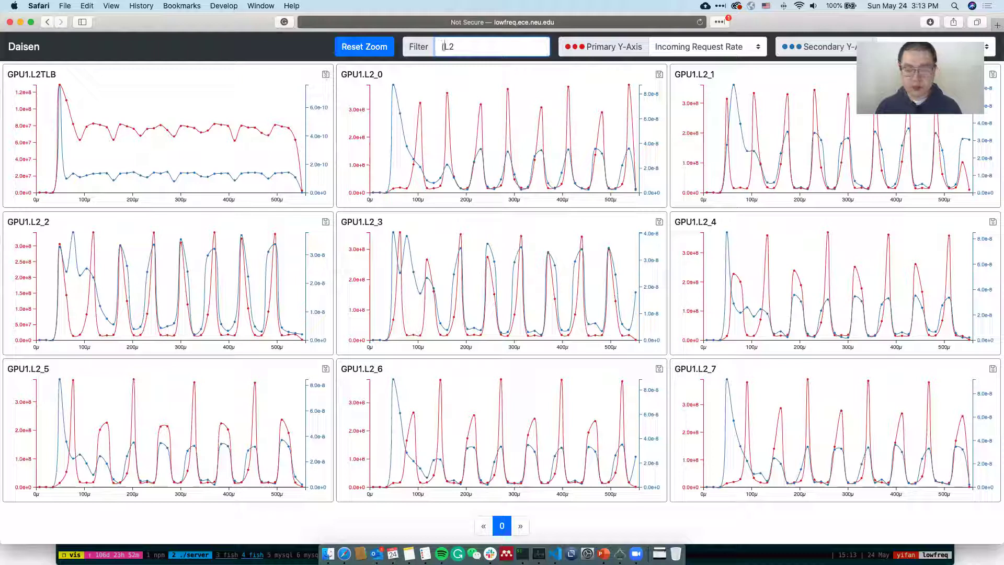
# Extend the component filter to (L1D_0|L2) and refine it to (L1D_00|L2)
pyautogui.write('L1')
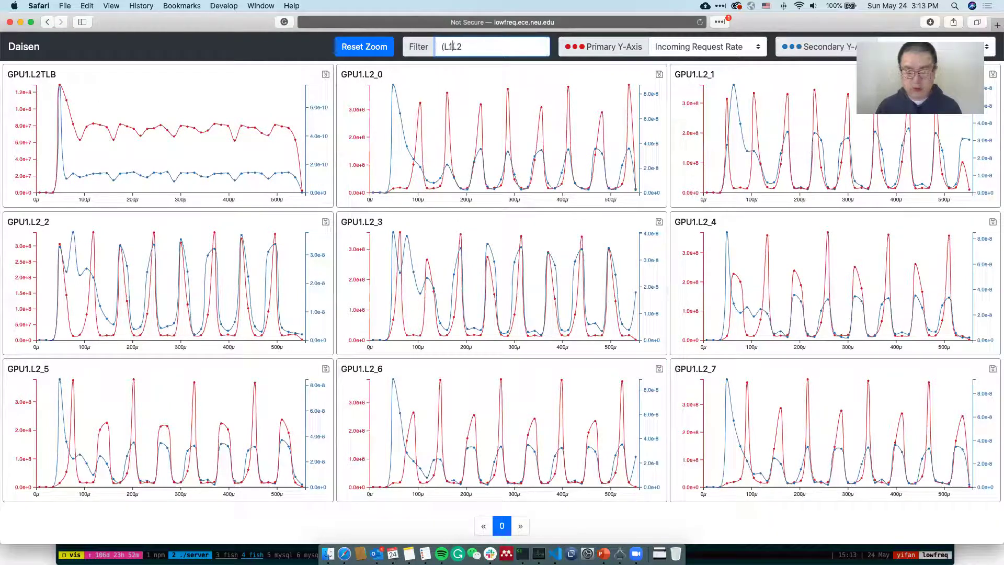
pyautogui.write('D_0')
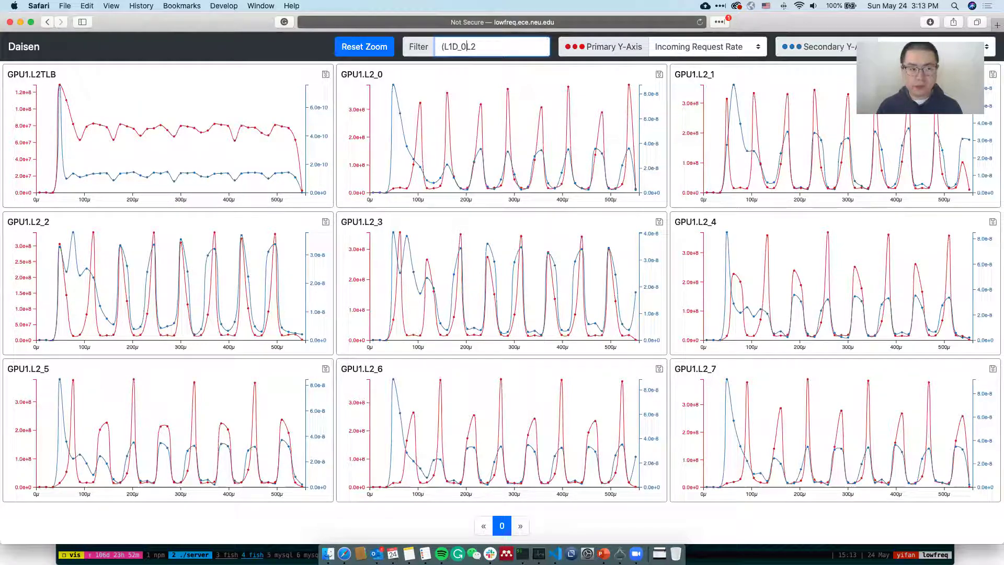
pyautogui.write('|L2')
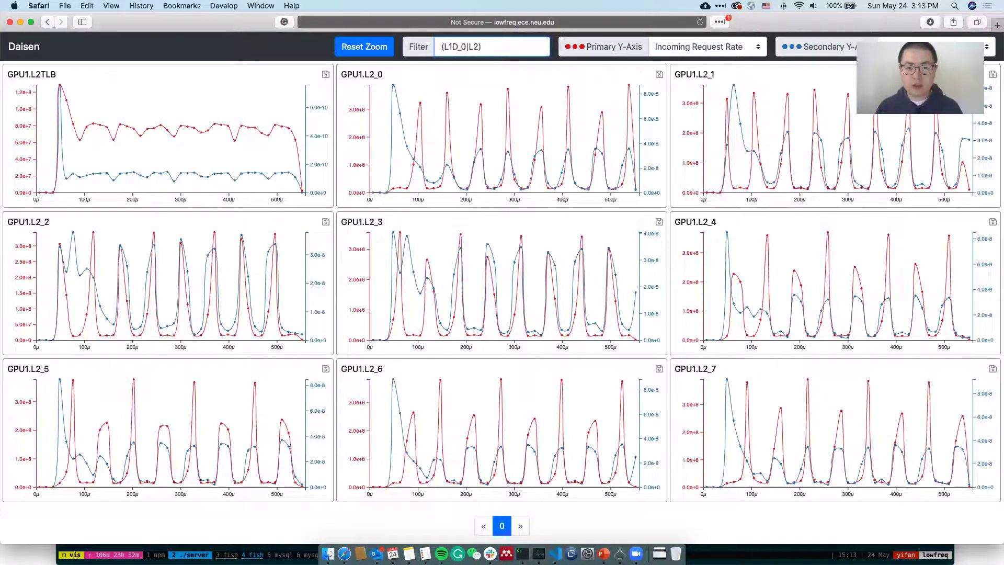
pyautogui.press('Return')
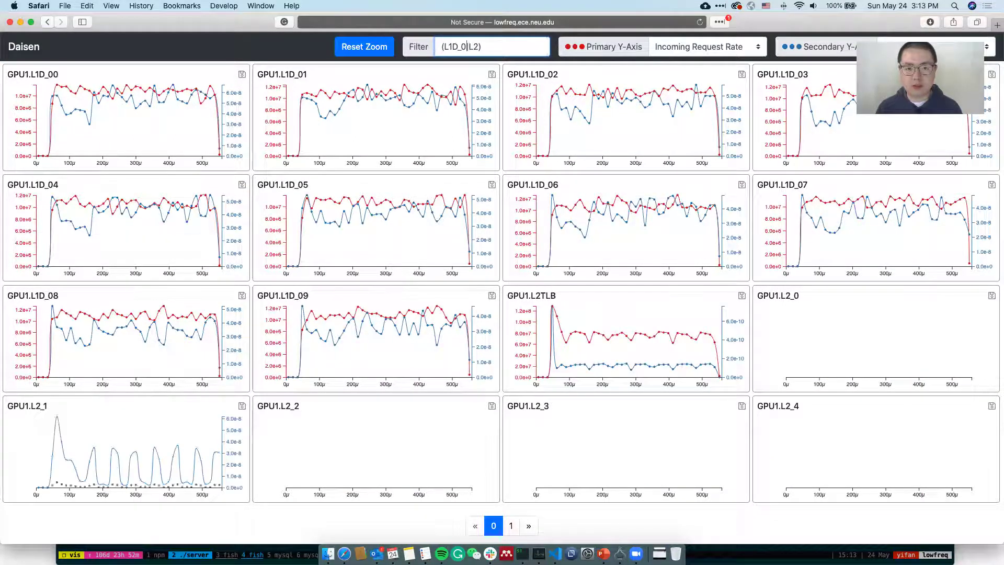
pyautogui.write('0')
pyautogui.press('Return')
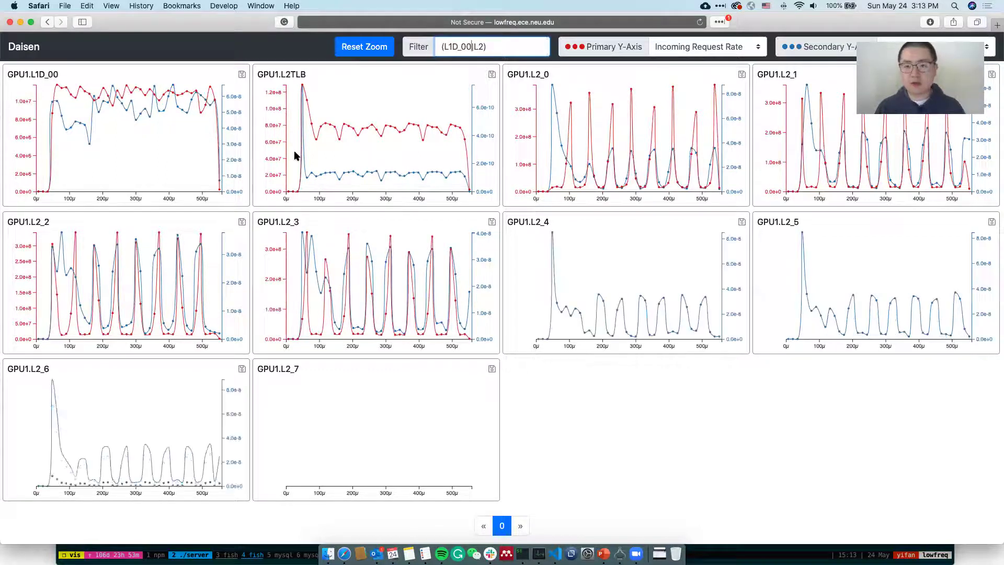
# Look over the metrics offered for the primary Y-axis and keep Incoming Request Rate
pyautogui.click(742, 52)
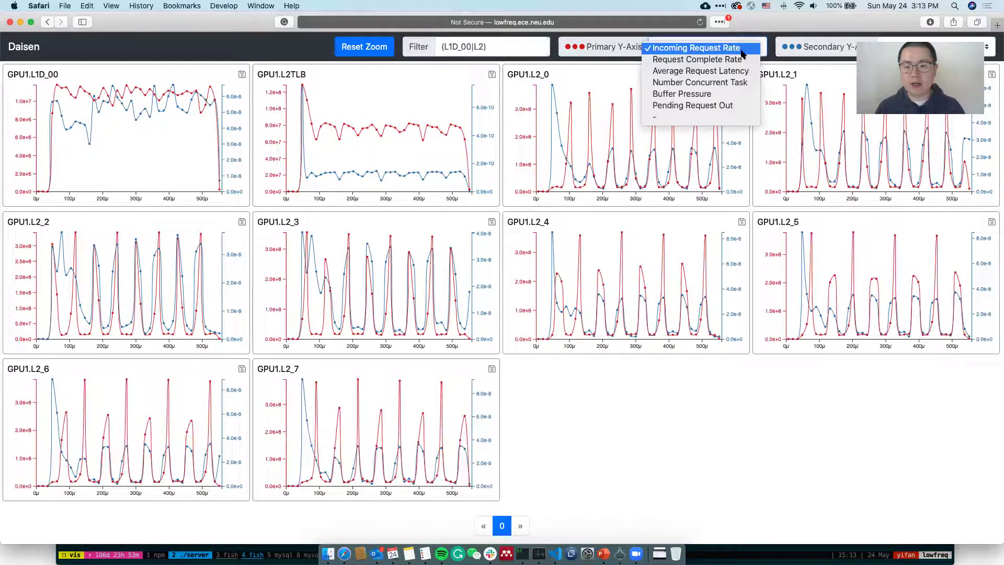
pyautogui.click(483, 124)
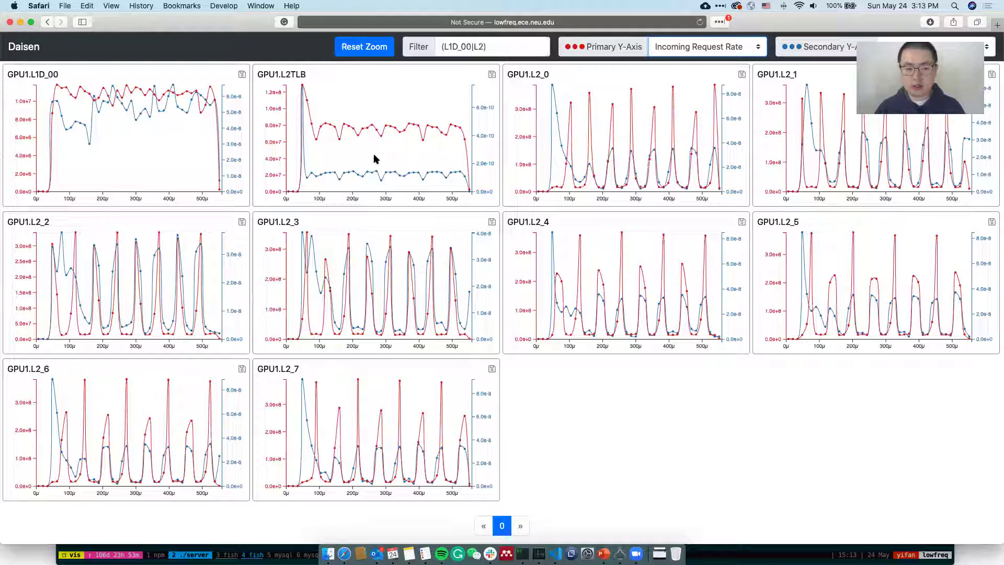
# Zoom and pan the time axis on the GPU1.L2TLB chart to inspect the range of about 150 to 200 µs
pyautogui.scroll(3, 374, 155)
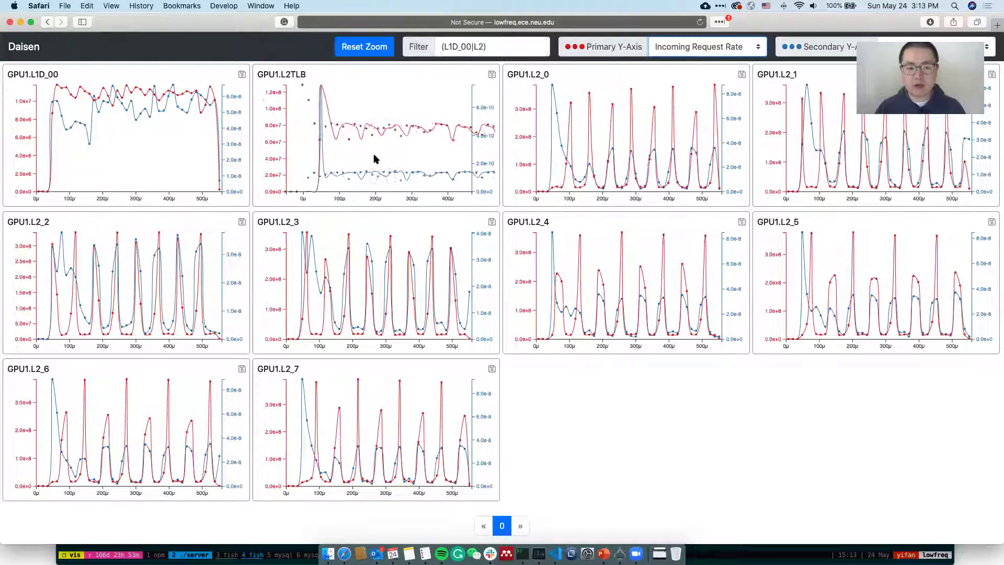
pyautogui.scroll(3, 375, 158)
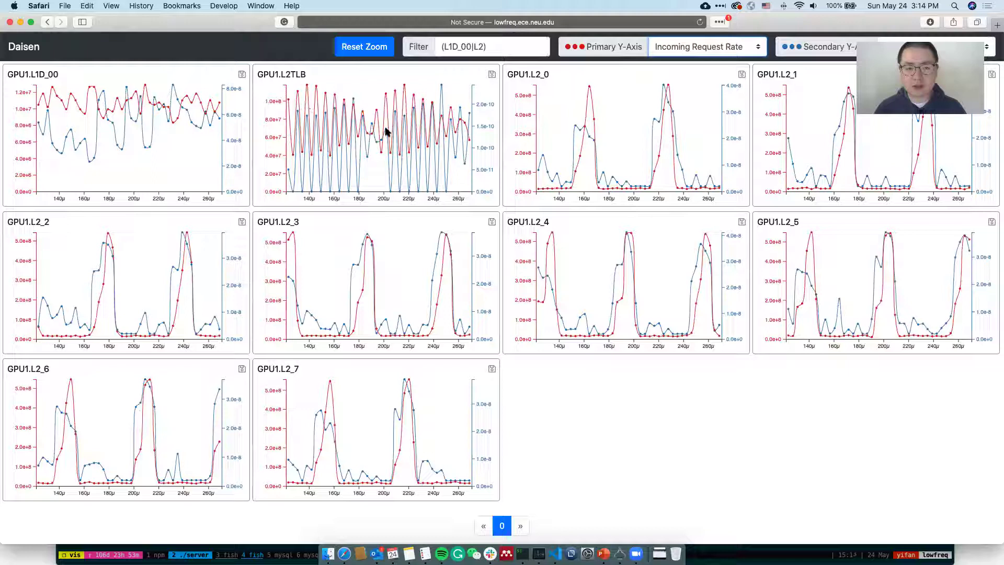
pyautogui.scroll(-3, 394, 167)
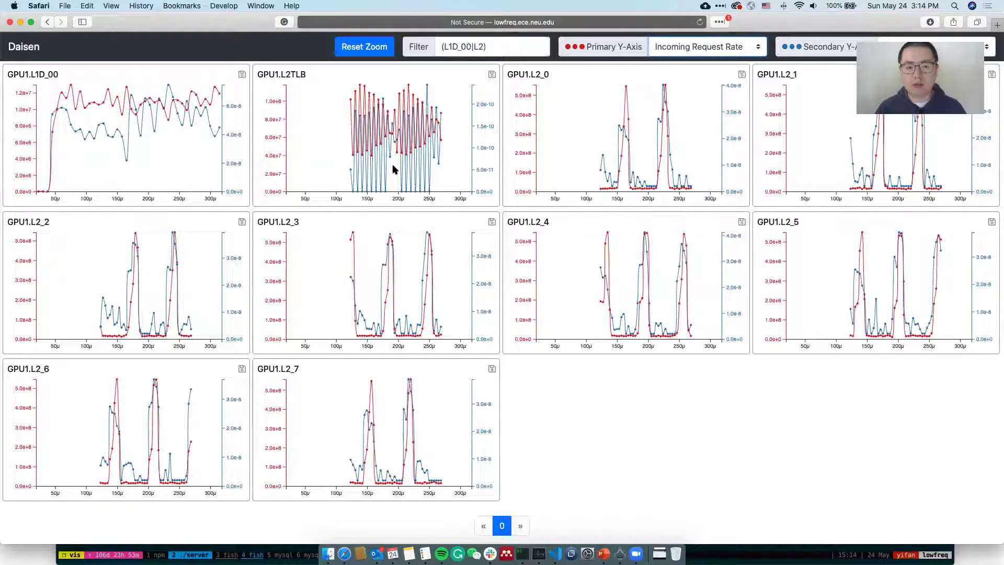
pyautogui.scroll(3, 392, 165)
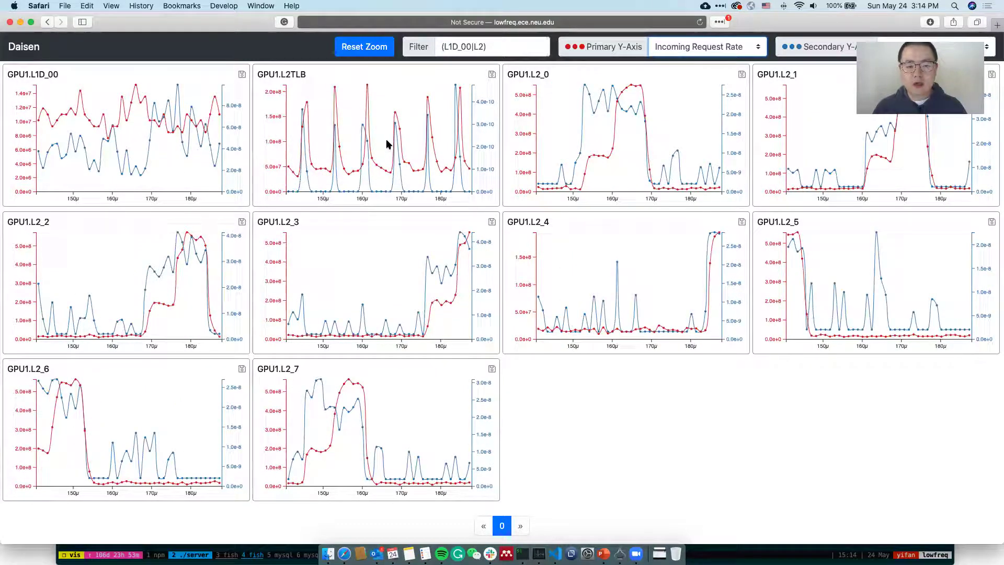
pyautogui.moveTo(450, 157); pyautogui.dragTo(358, 157)
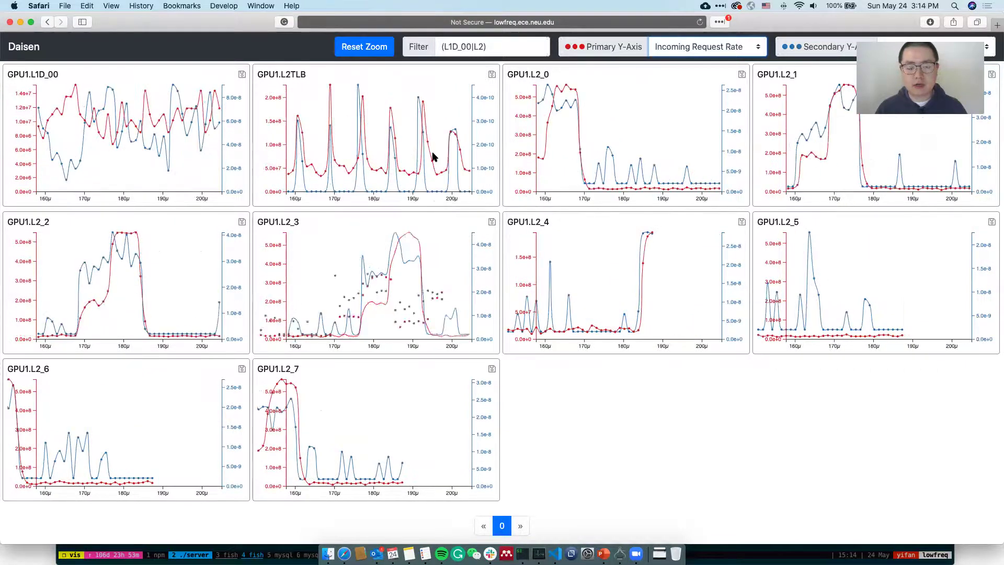
pyautogui.moveTo(327, 157); pyautogui.dragTo(444, 152)
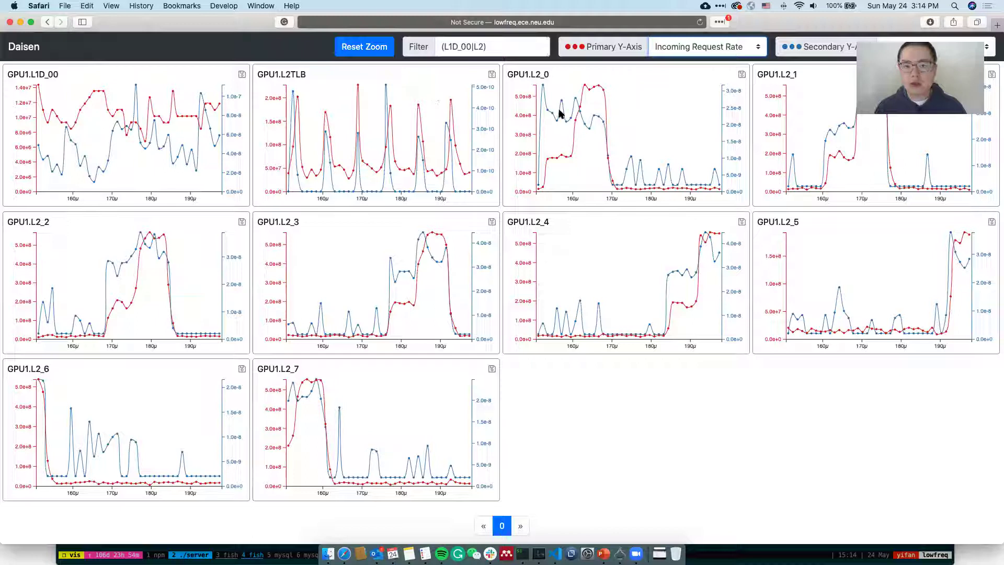
# Turn off the secondary Y-axis metric for all component charts, keeping Incoming Request Rate as the primary metric
pyautogui.click(757, 51)
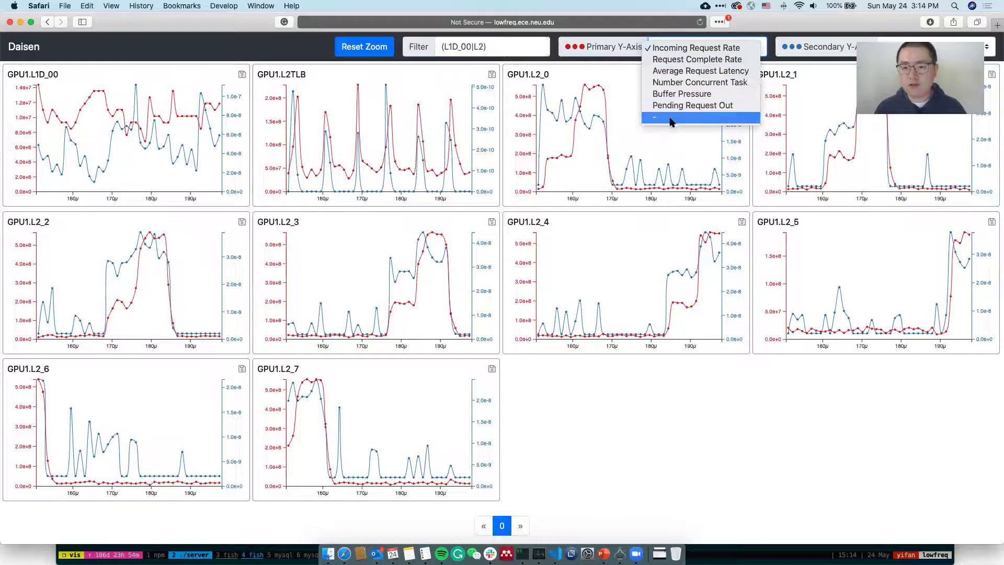
pyautogui.click(832, 51)
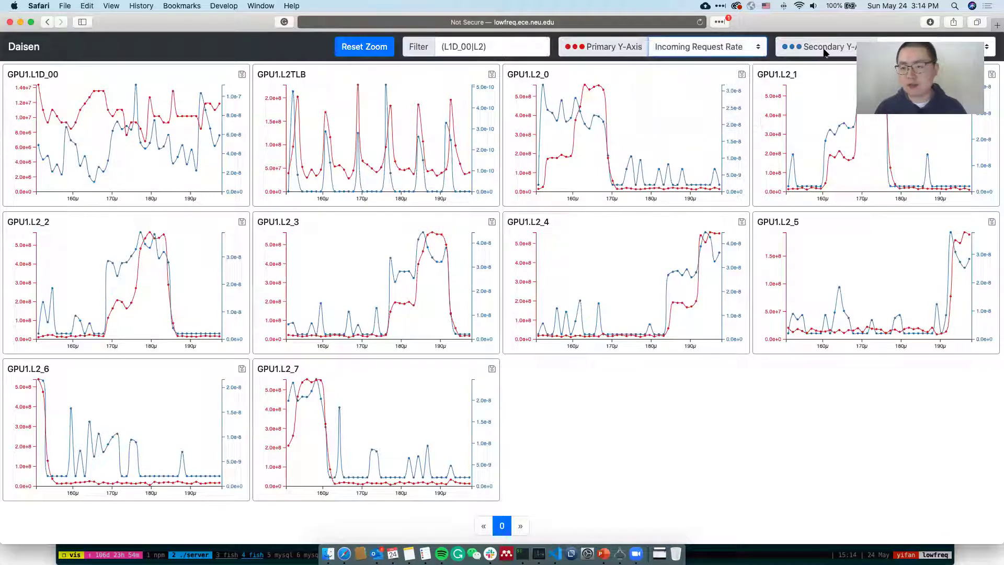
pyautogui.click(936, 46)
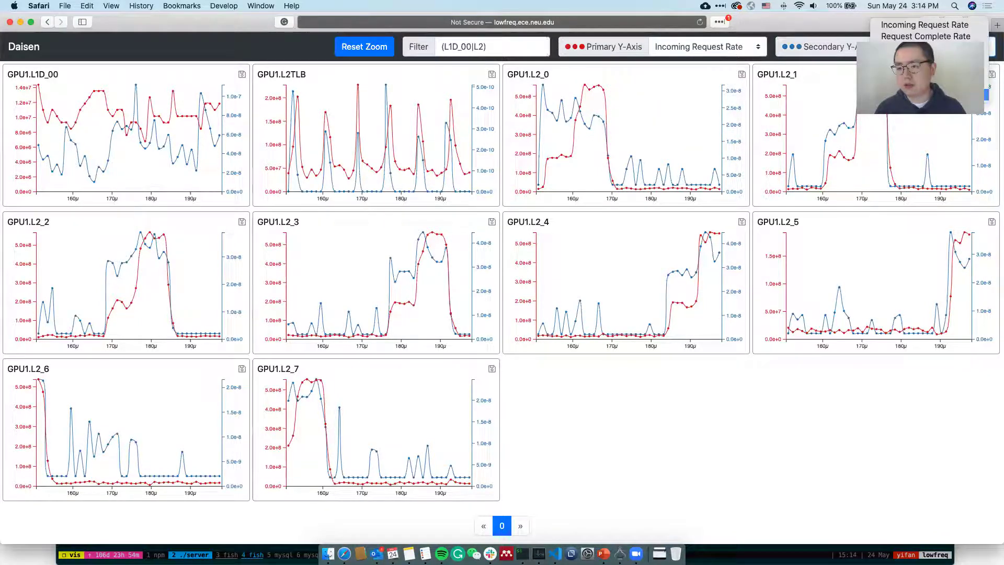
pyautogui.click(936, 65)
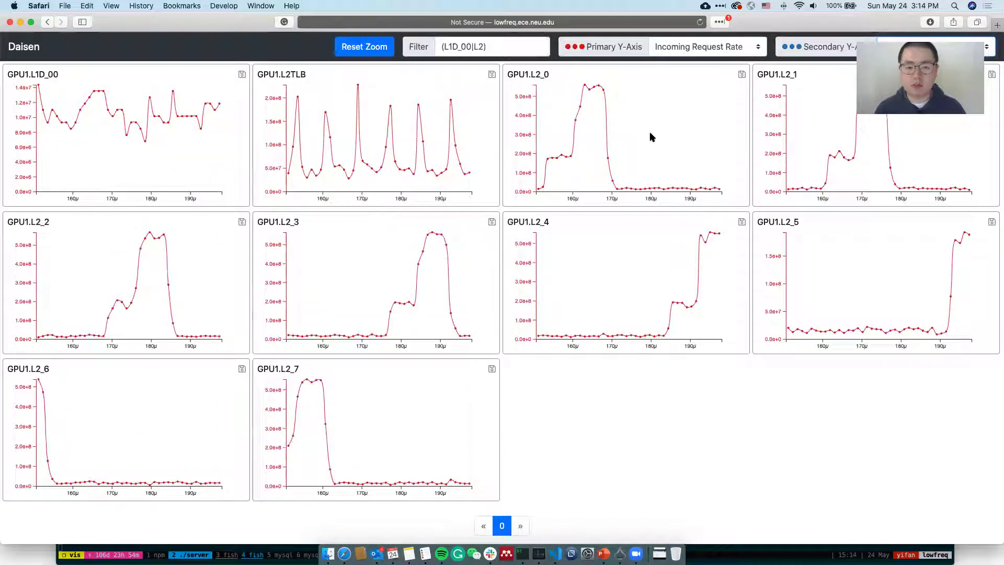
# Review the available primary Y-axis metrics and plot Average Request Latency for the L1D_00 and L2 components
pyautogui.click(714, 46)
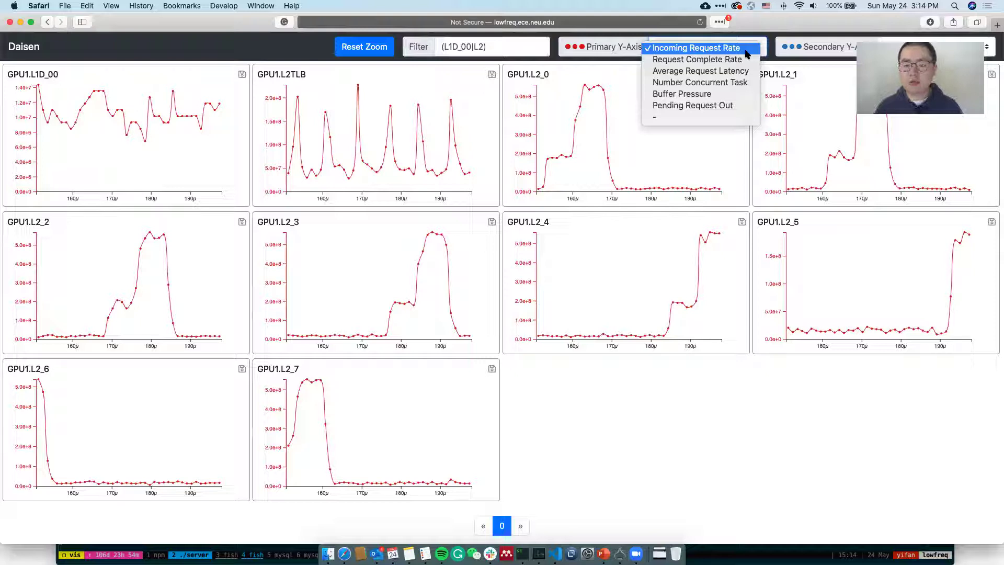
pyautogui.click(709, 182)
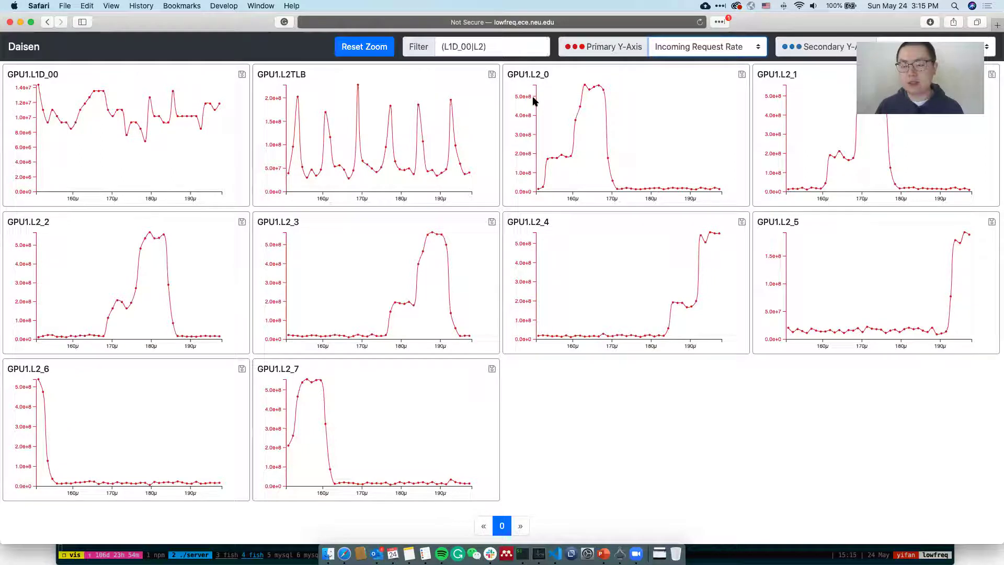
pyautogui.click(722, 53)
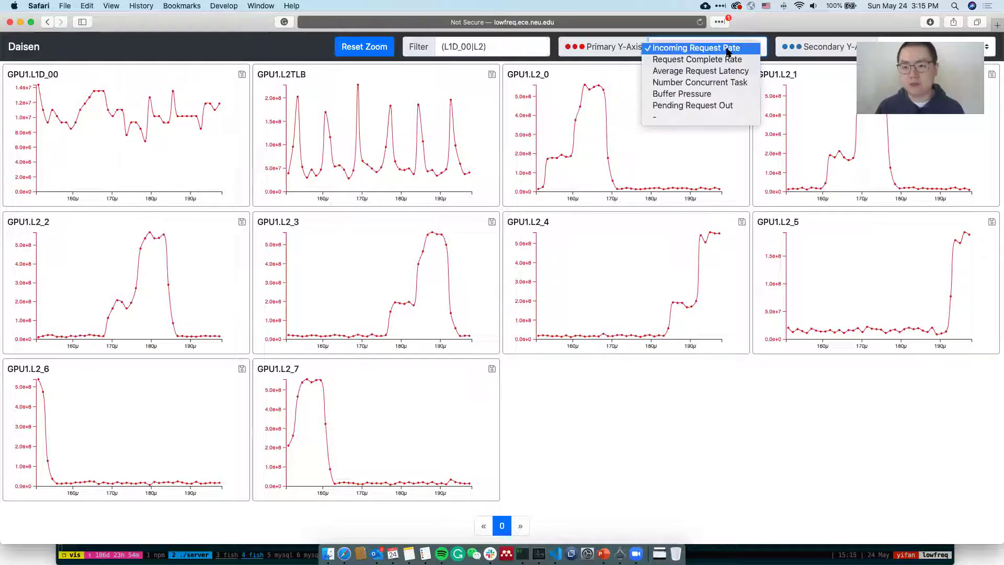
pyautogui.click(760, 111)
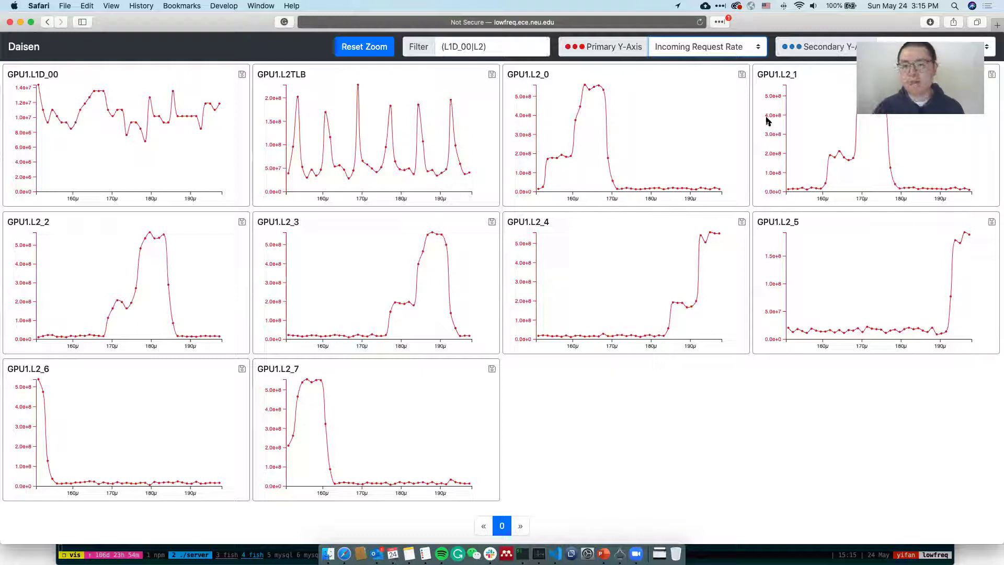
pyautogui.click(736, 46)
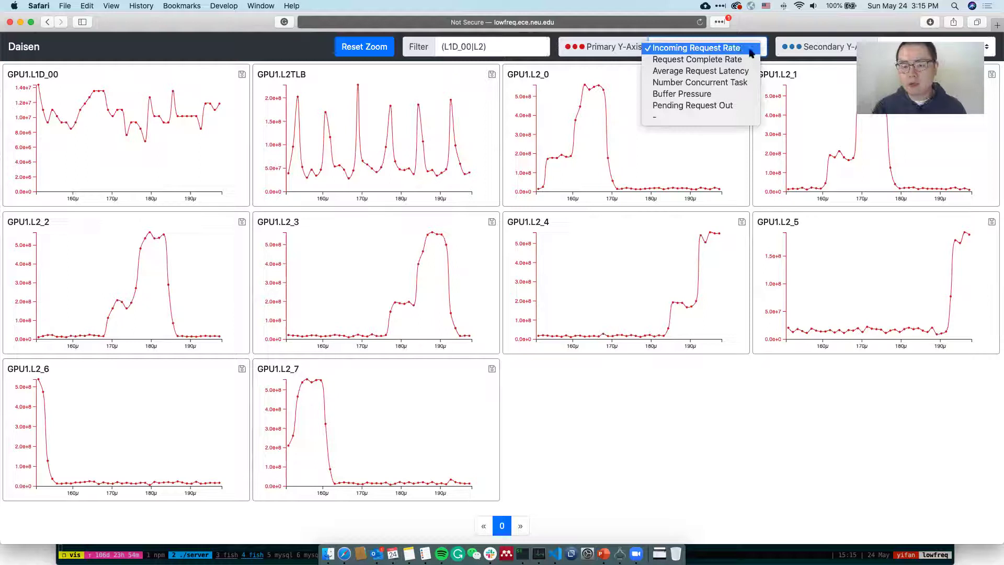
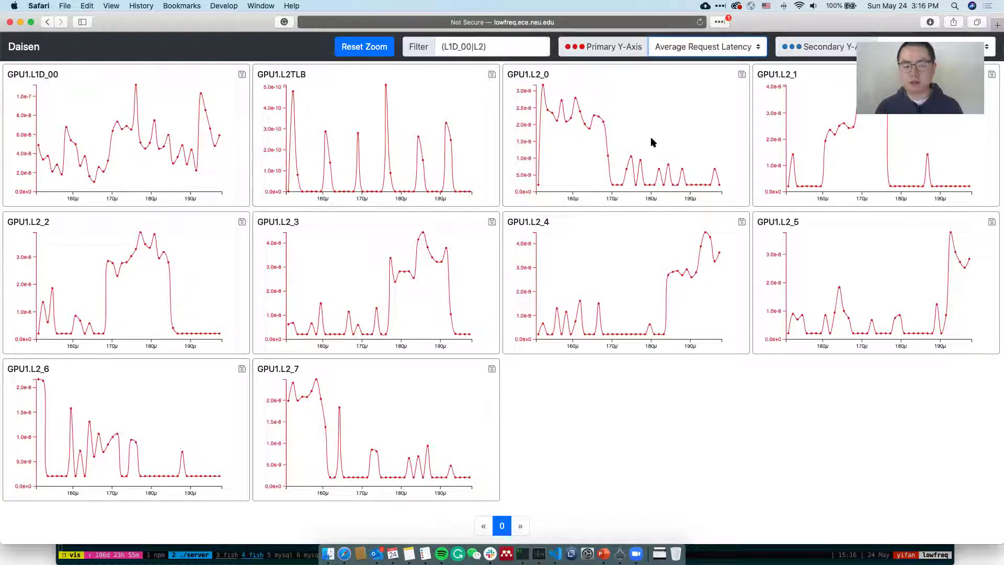
# Widen the charts' time range to about 140 to 200 µs and plot Number Concurrent Task on the primary Y-axis
pyautogui.scroll(-2, 651, 141)
pyautogui.click(701, 49)
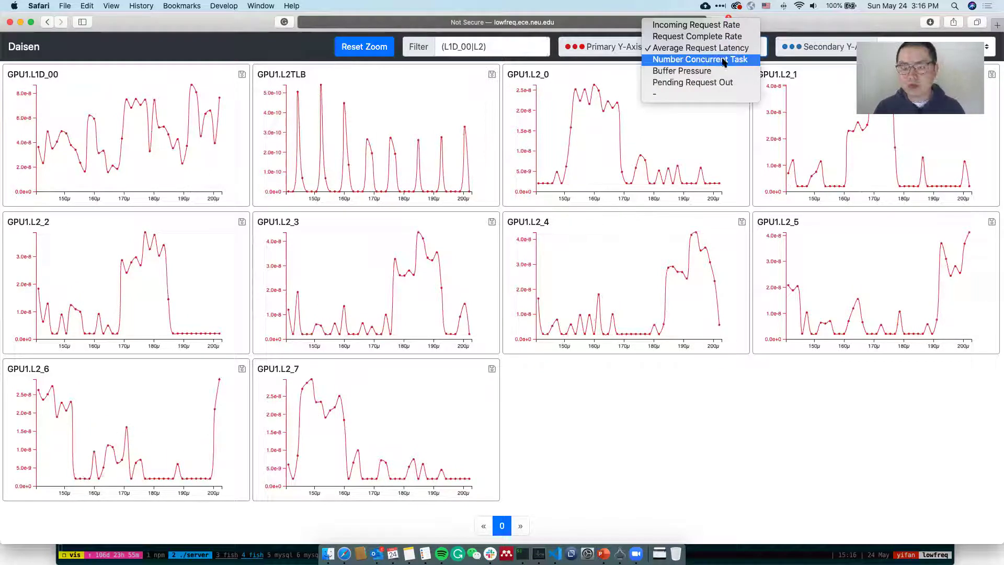
pyautogui.click(724, 60)
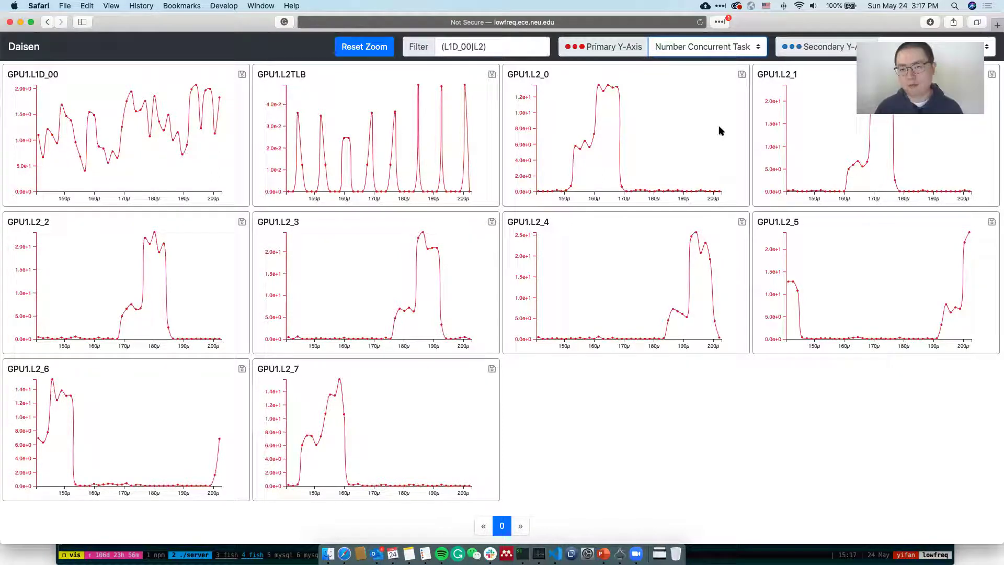
# Examine Buffer Pressure on the primary Y-axis of the component charts, followed by Pending Request Out
pyautogui.click(747, 49)
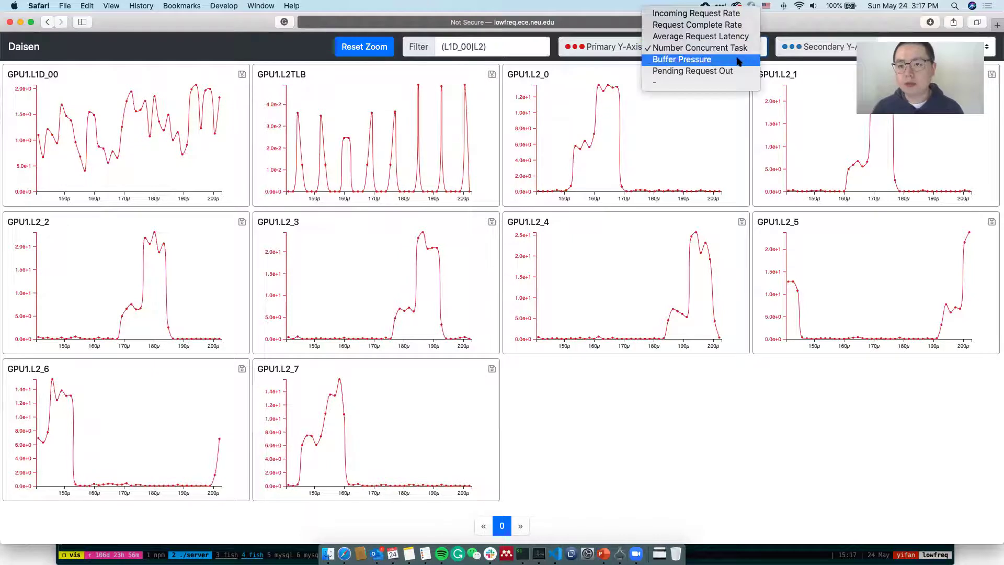
pyautogui.click(739, 62)
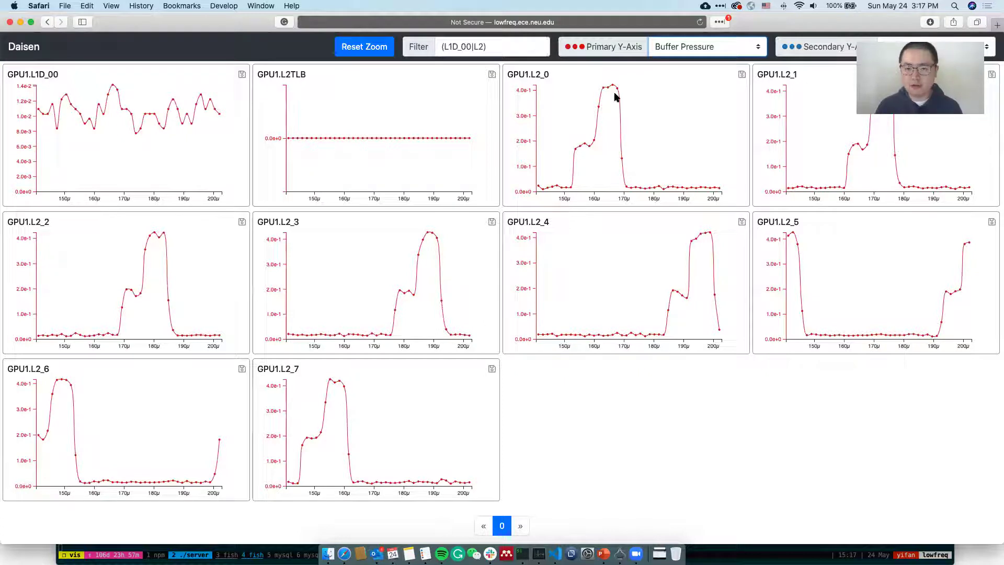
pyautogui.click(725, 56)
pyautogui.click(726, 62)
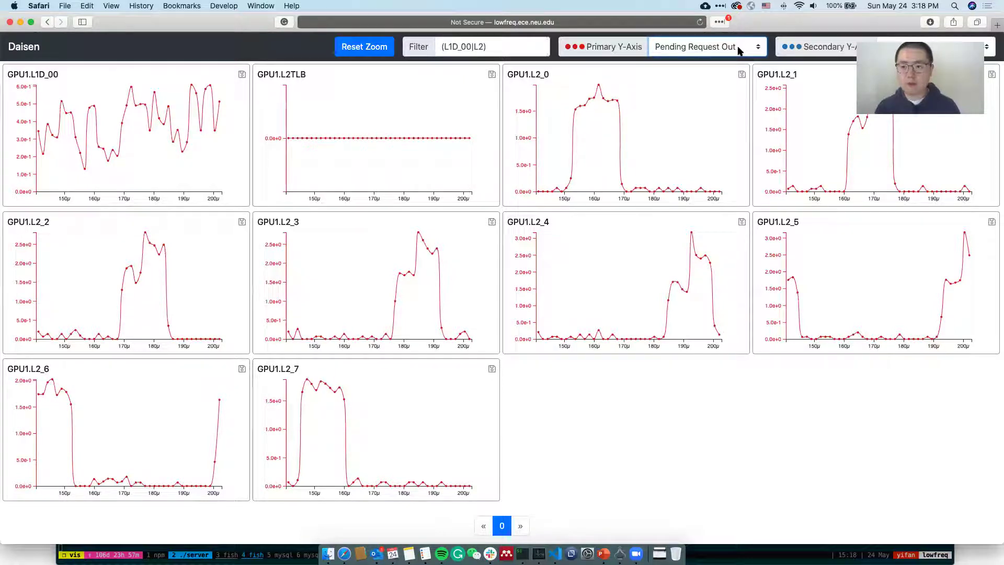
# Filter the component charts by SIMD and plot Number Concurrent Task on the primary Y-axis
pyautogui.moveTo(525, 45); pyautogui.dragTo(423, 43)
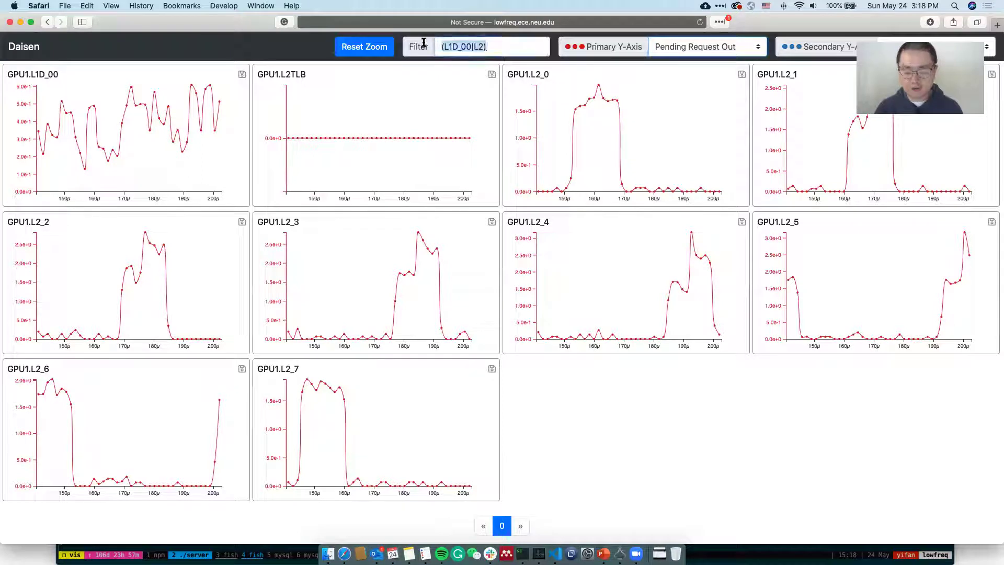
pyautogui.write('SIMD')
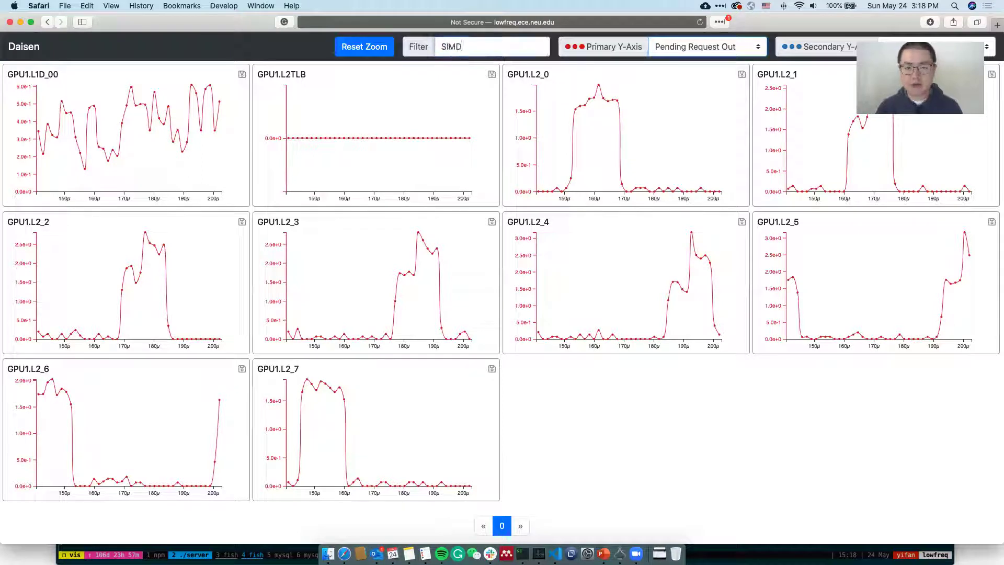
pyautogui.click(701, 46)
pyautogui.moveTo(711, 6)
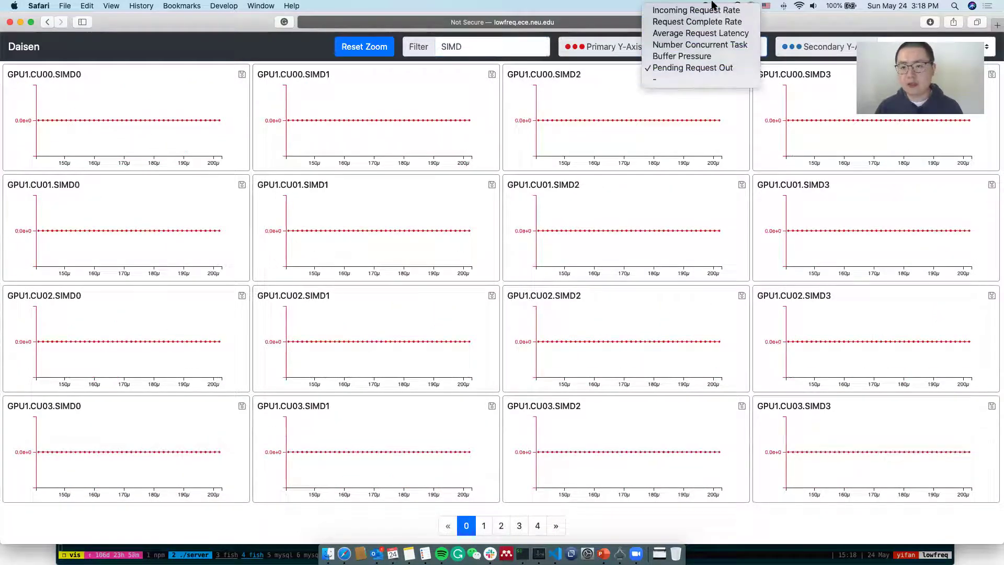
pyautogui.click(722, 45)
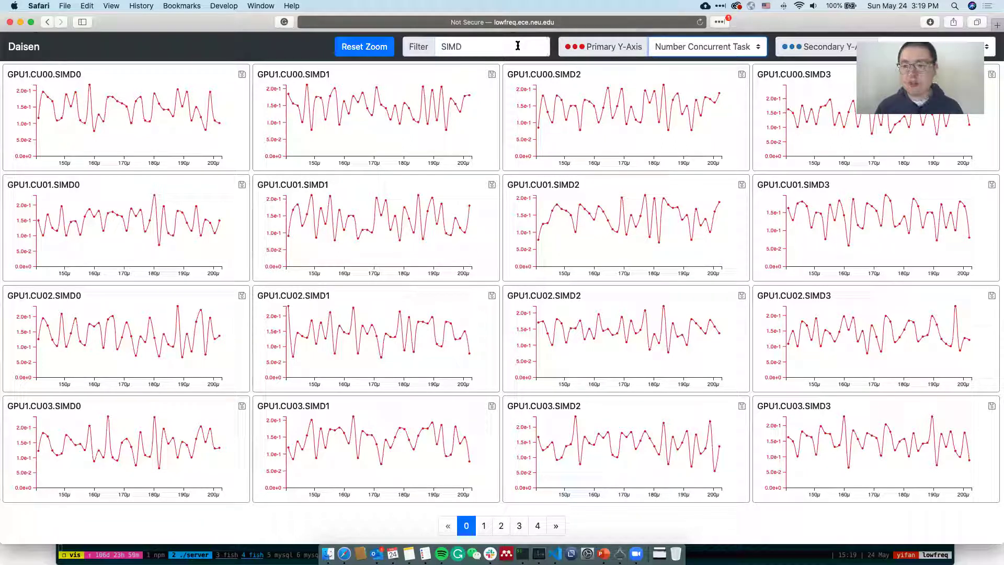
# Filter the component charts by L1D and plot Buffer Pressure on the primary Y-axis
pyautogui.moveTo(509, 45); pyautogui.dragTo(414, 41)
pyautogui.write('L1')
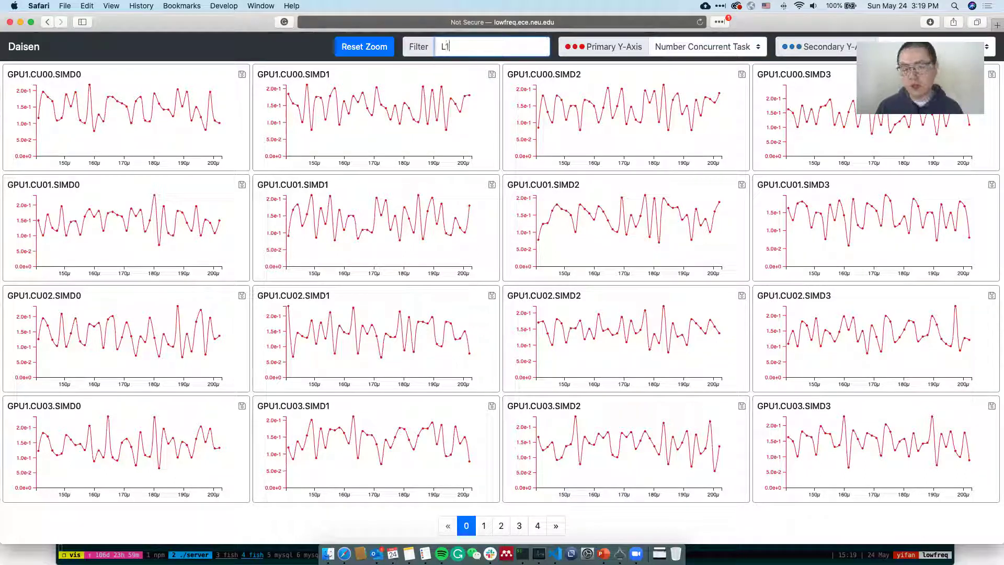
pyautogui.write('D')
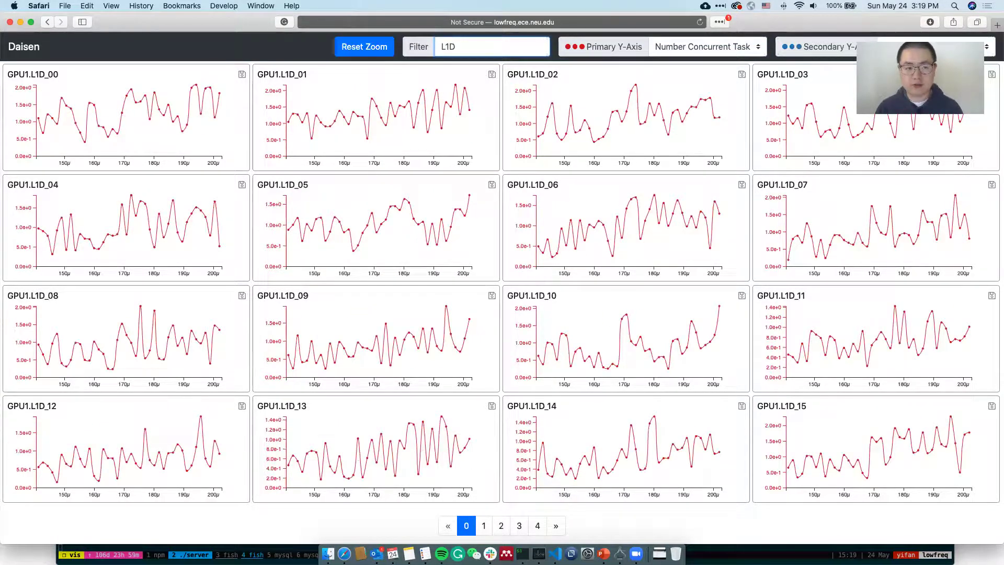
pyautogui.click(734, 54)
pyautogui.click(732, 59)
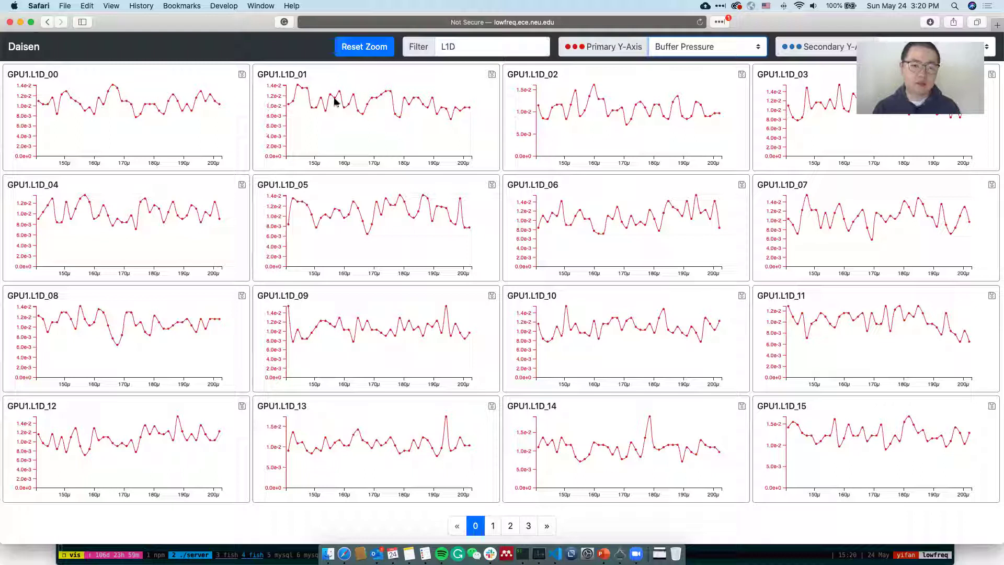
# Narrow the charts' time range to about 158.5 to 161 µs and open the GPU1.L1D_01 component's task timeline
pyautogui.scroll(5, 331, 117)
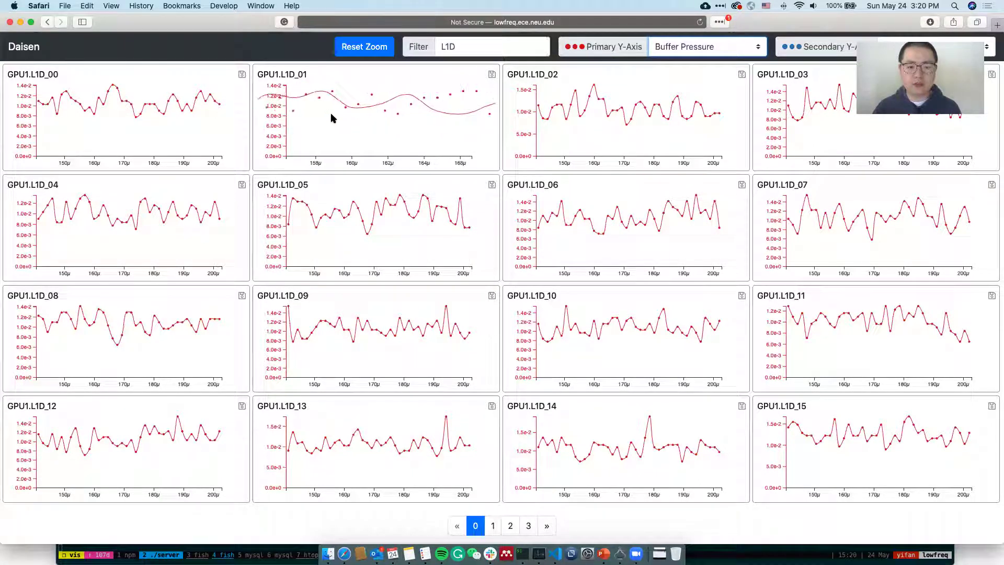
pyautogui.scroll(3, 331, 115)
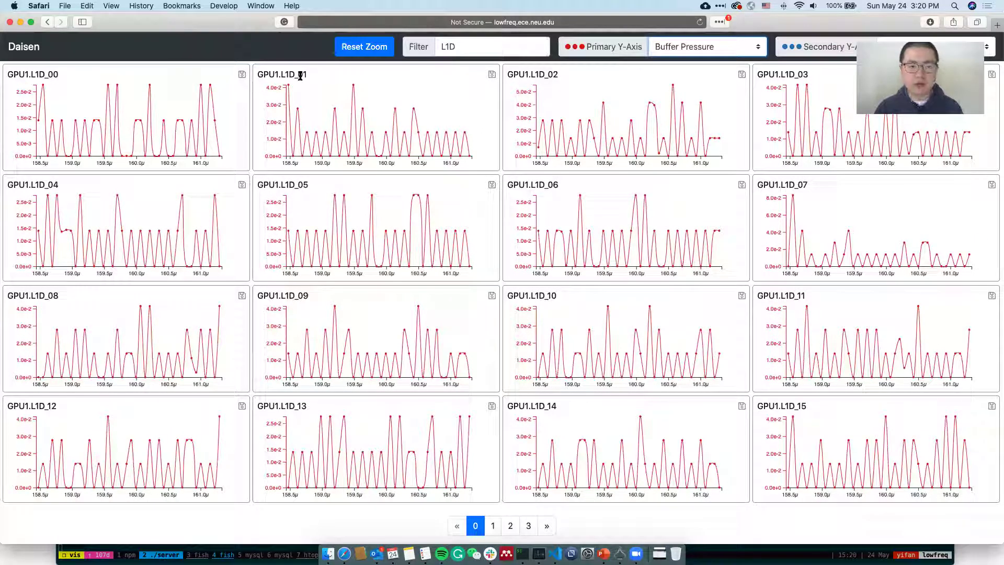
pyautogui.click(432, 143)
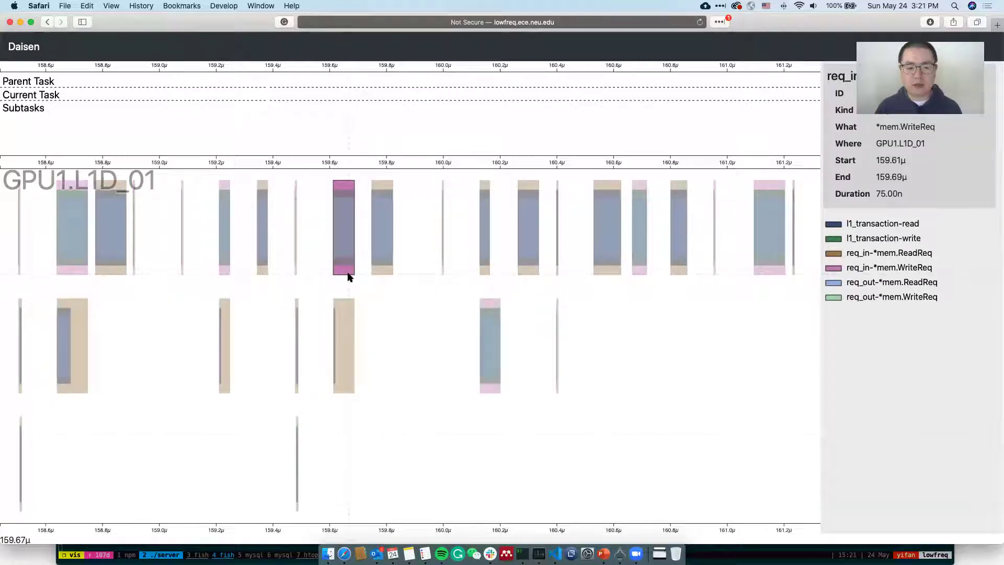
# Inspect individual requests in the GPU1.L1D_01 timeline and open the incoming read request at about 159.36 µs
pyautogui.moveTo(348, 261)
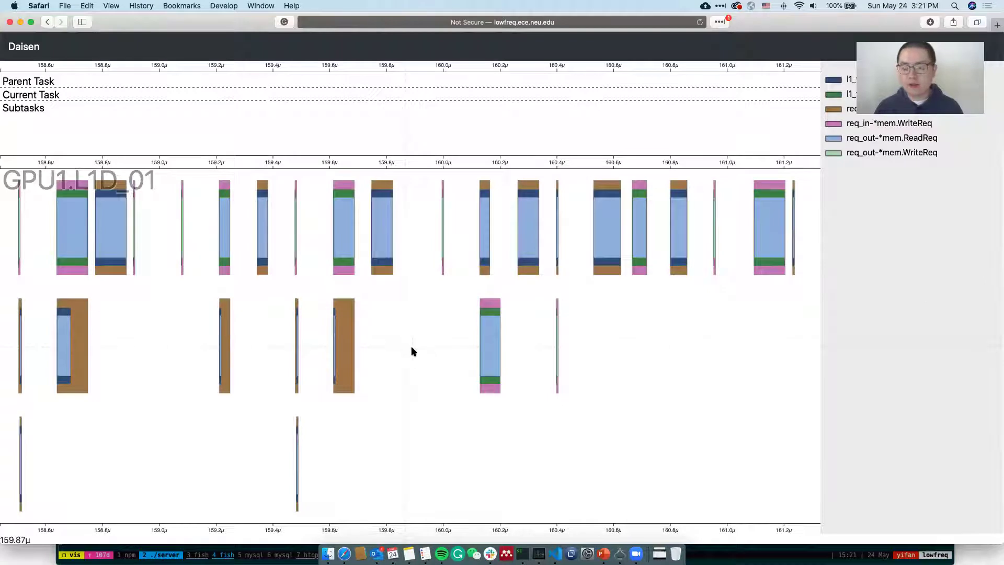
pyautogui.moveTo(349, 369)
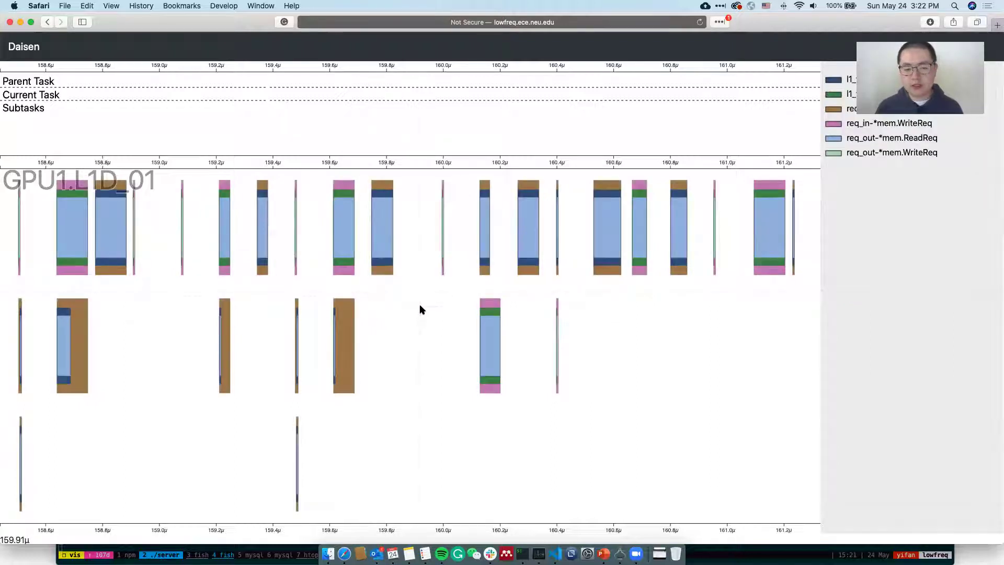
pyautogui.moveTo(299, 304)
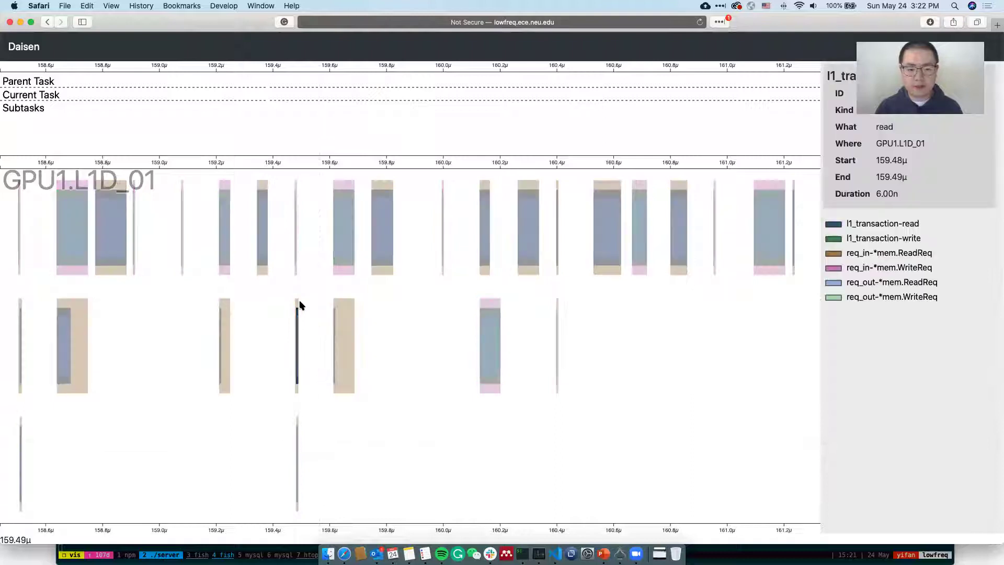
pyautogui.moveTo(297, 321)
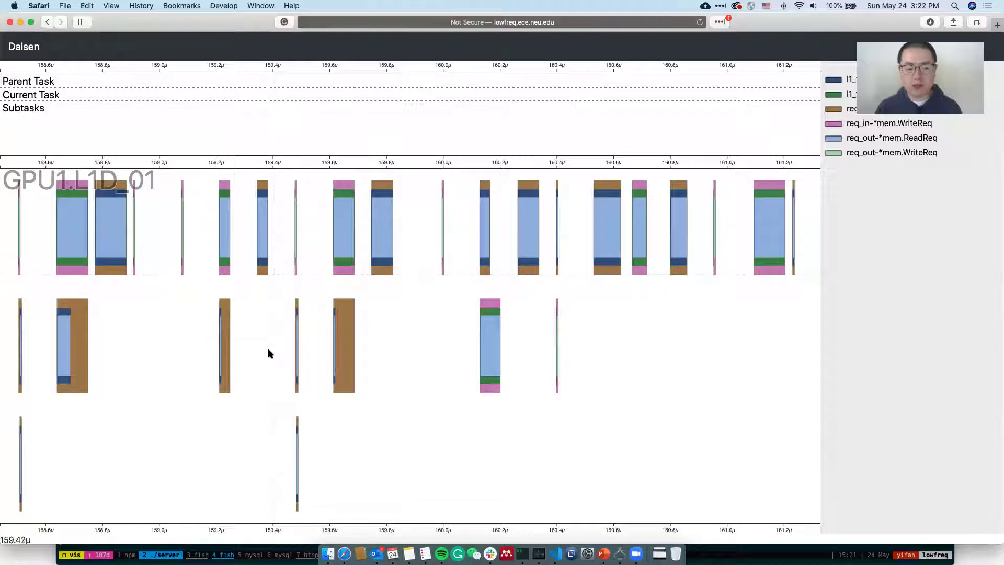
pyautogui.click(262, 272)
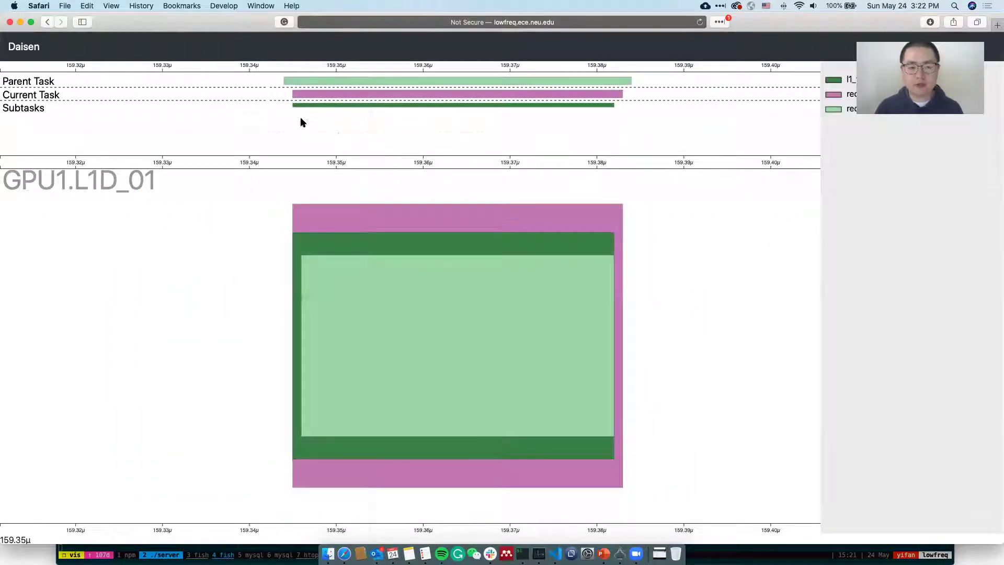
# Trace the read request up two levels by opening its parent task and that task's own parent in GPU1.L1VAddrTrans_1
pyautogui.moveTo(302, 95)
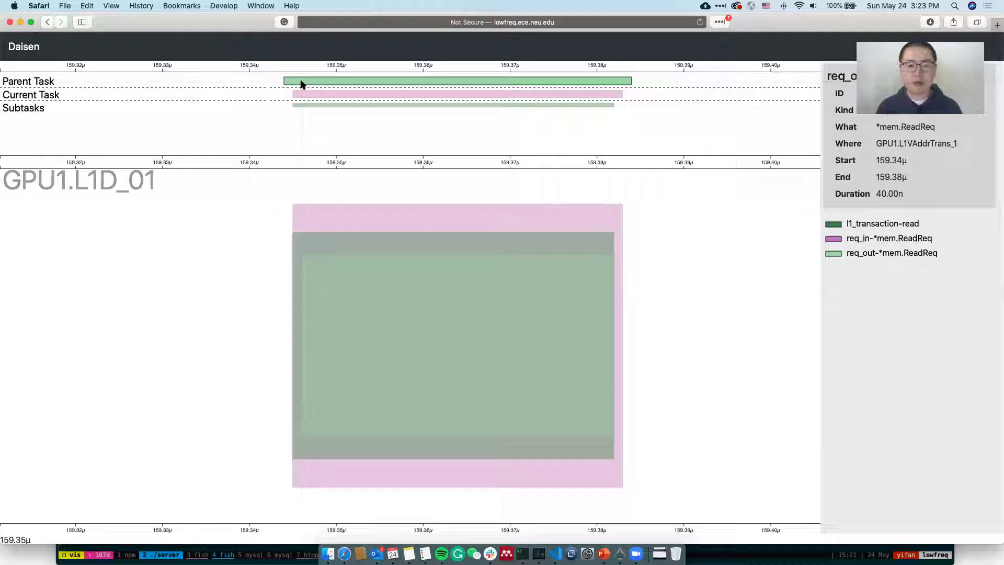
pyautogui.click(300, 82)
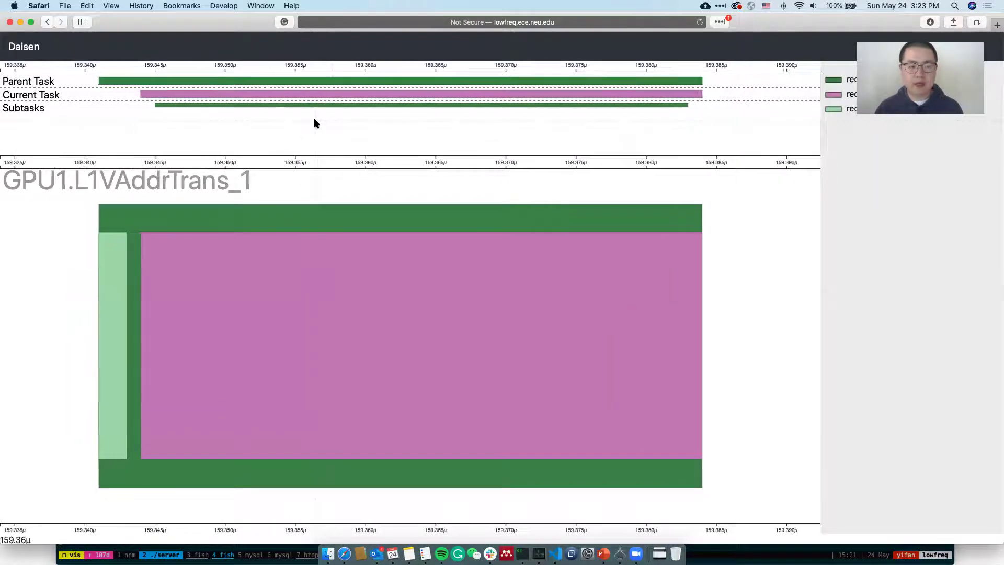
pyautogui.moveTo(398, 94)
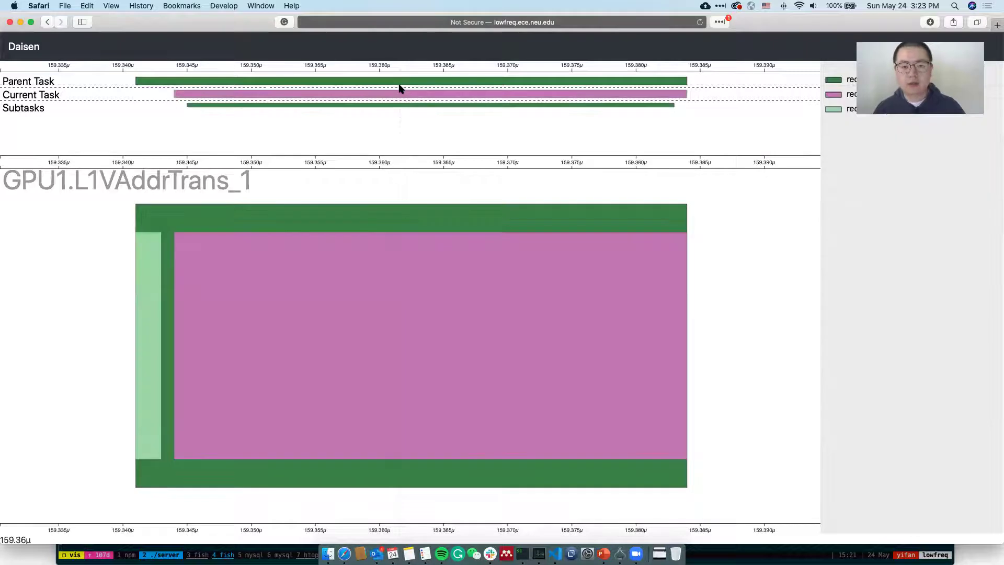
pyautogui.click(400, 82)
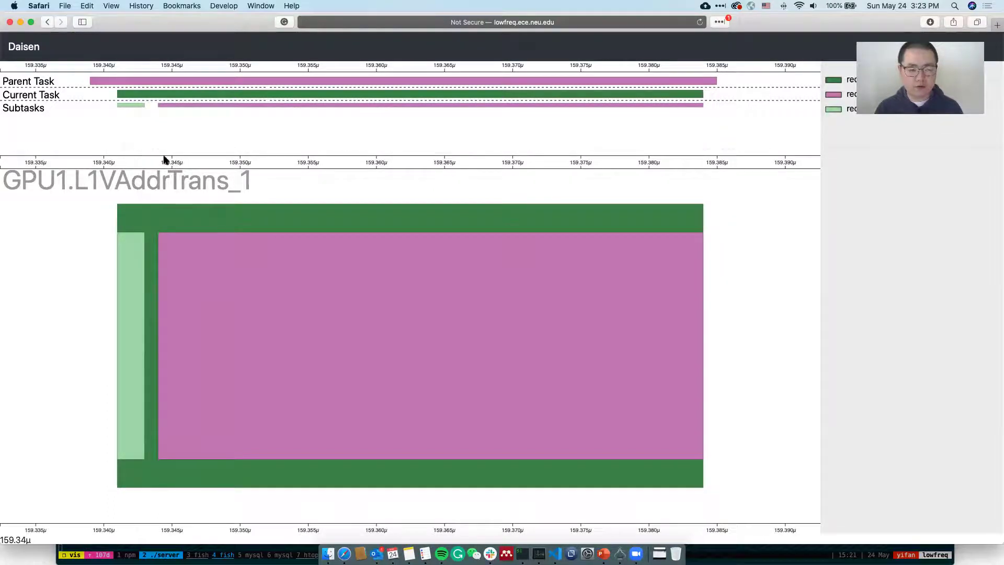
pyautogui.moveTo(128, 94)
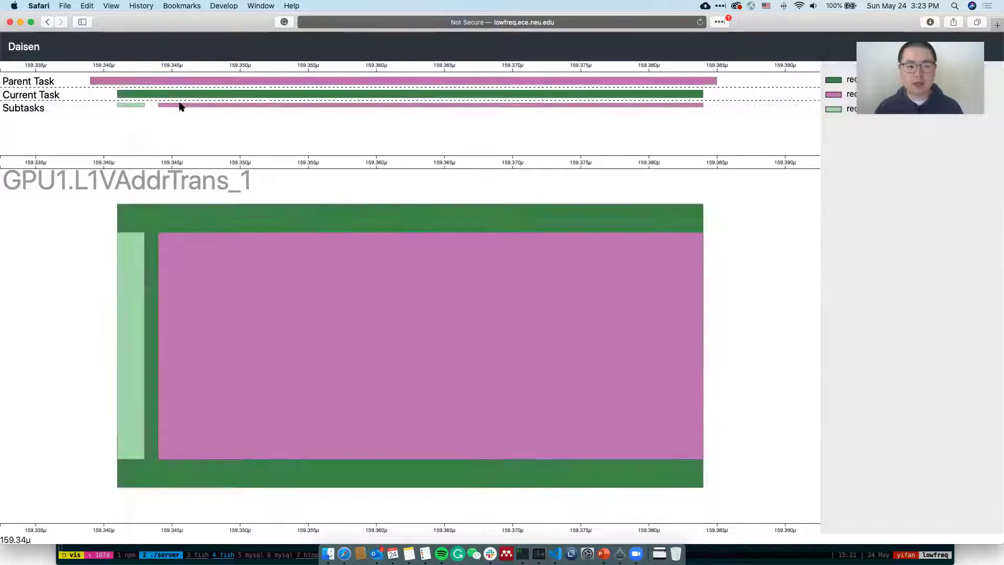
# Examine the current read request's subtasks and the neighbouring read and write requests in the GPU1.L1VAddrTrans_1 timeline
pyautogui.moveTo(183, 106)
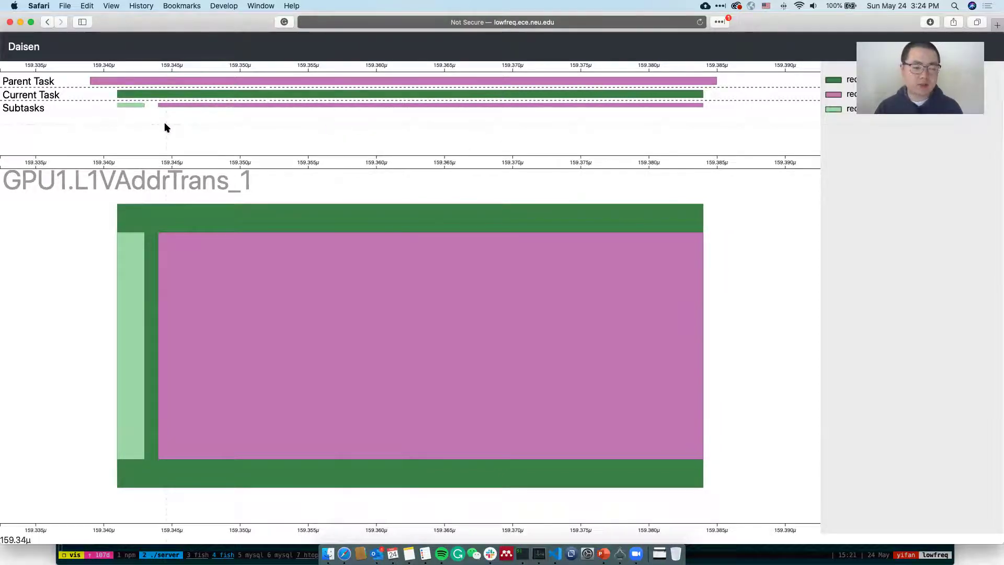
pyautogui.scroll(-3, 165, 128)
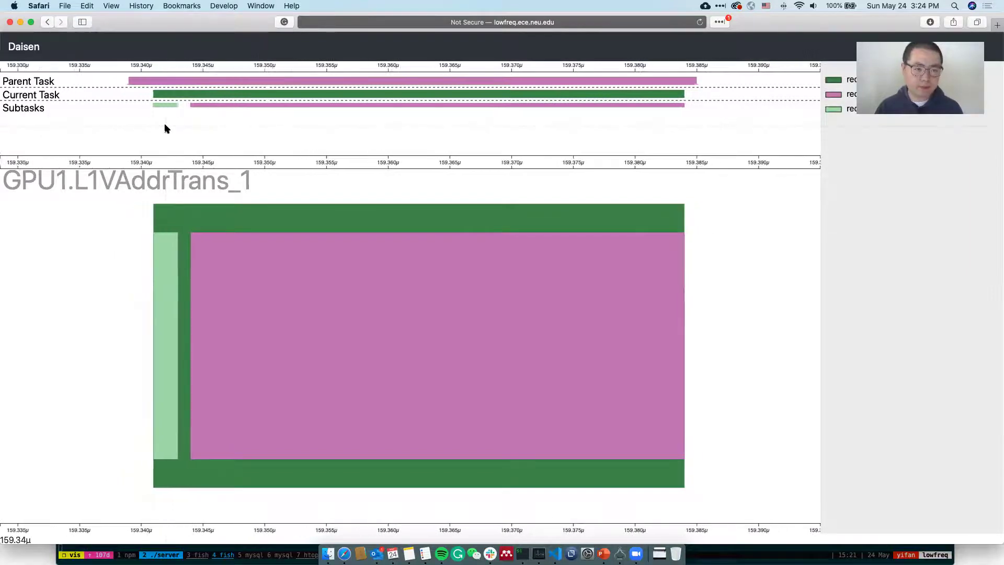
pyautogui.scroll(-4, 165, 128)
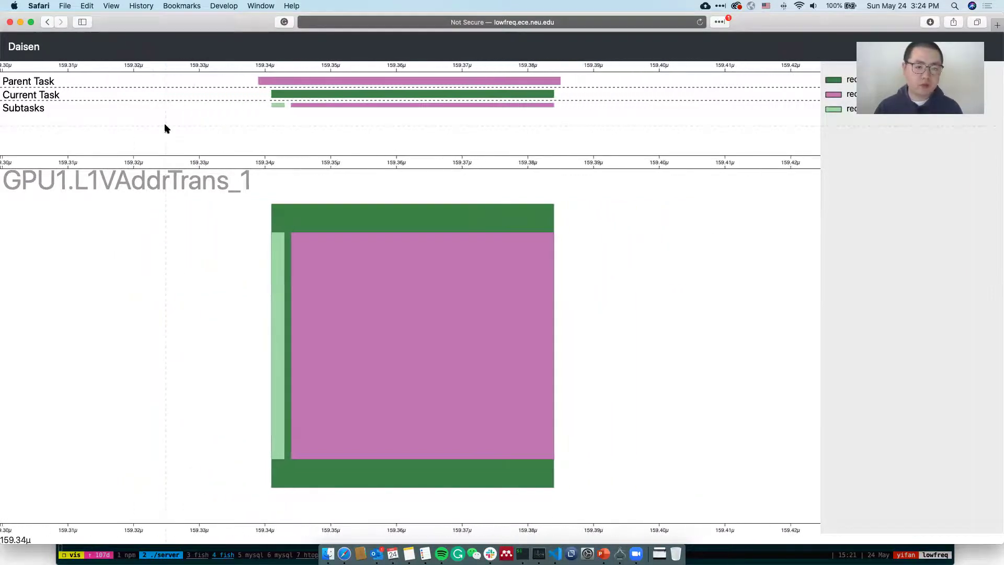
pyautogui.scroll(-3, 164, 129)
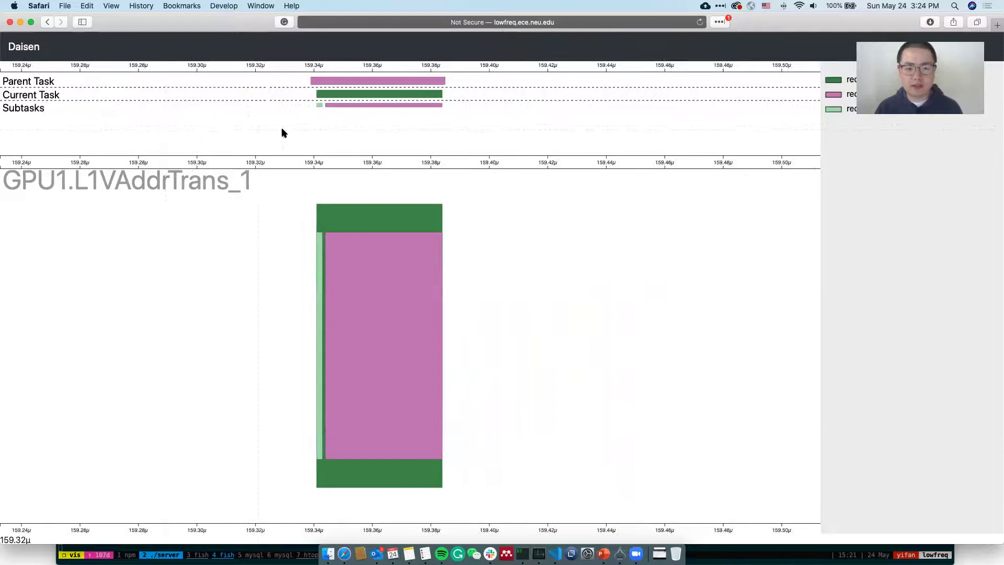
pyautogui.moveTo(282, 133); pyautogui.dragTo(384, 134)
pyautogui.scroll(-1, 378, 137)
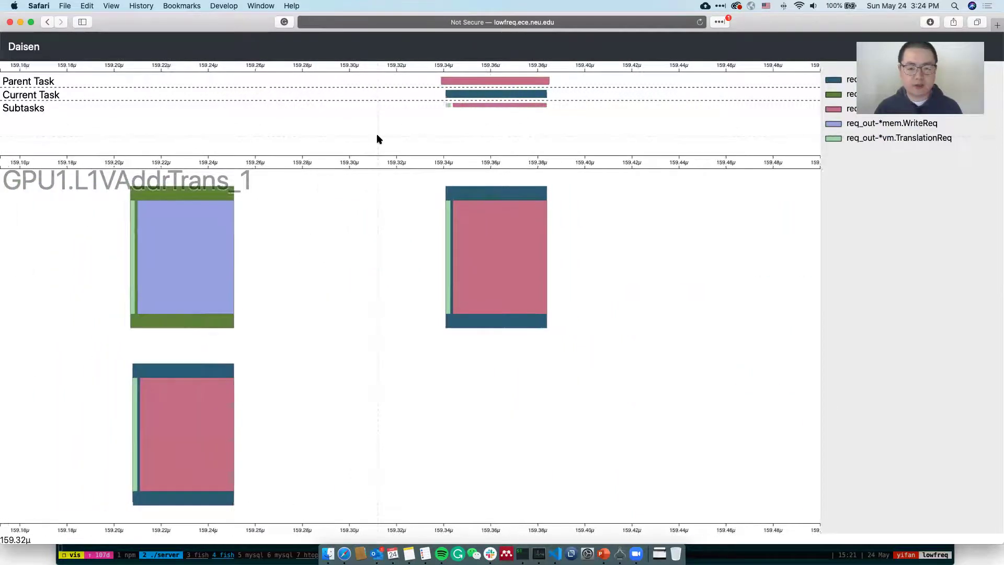
pyautogui.scroll(-2, 379, 139)
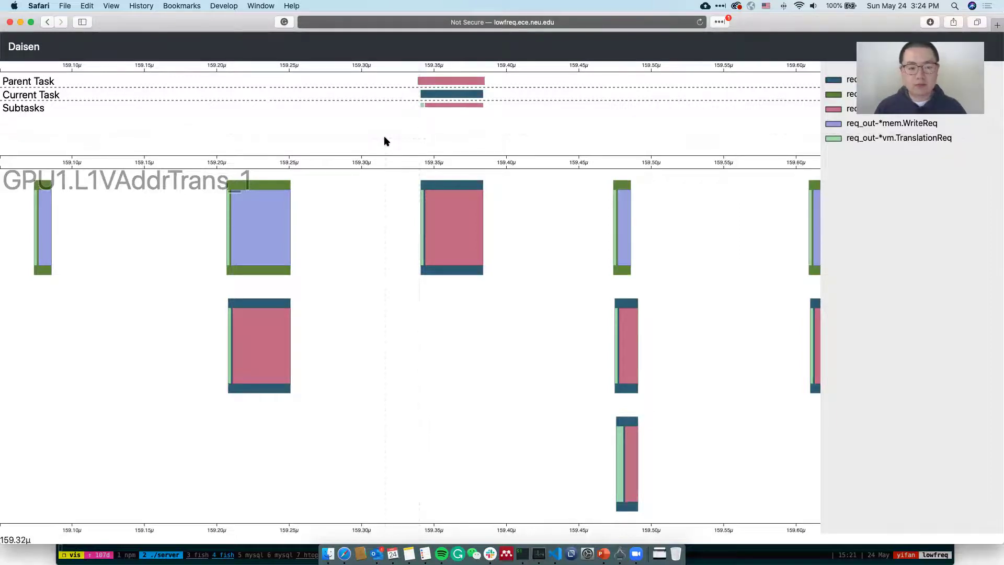
pyautogui.scroll(-5, 384, 138)
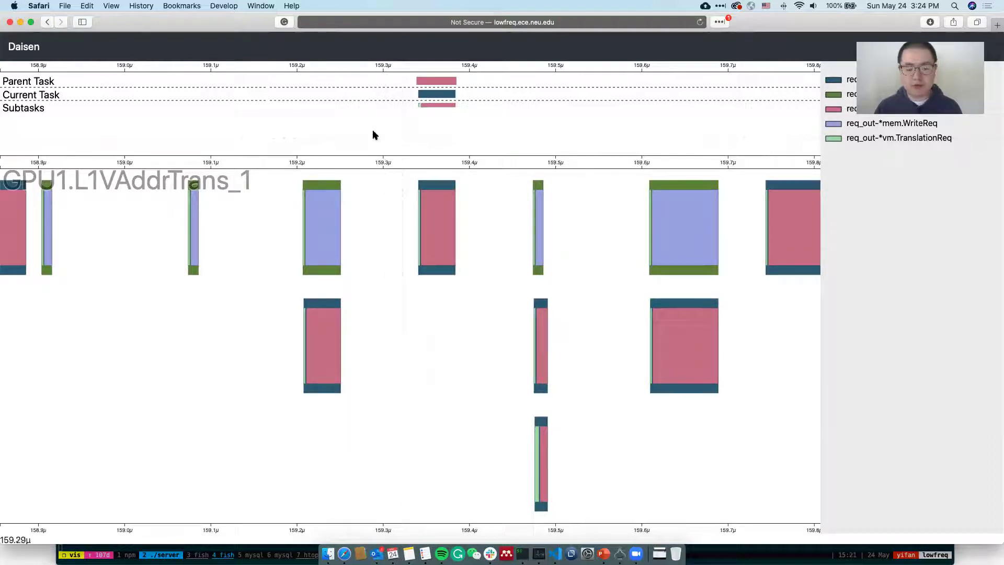
pyautogui.scroll(6, 442, 128)
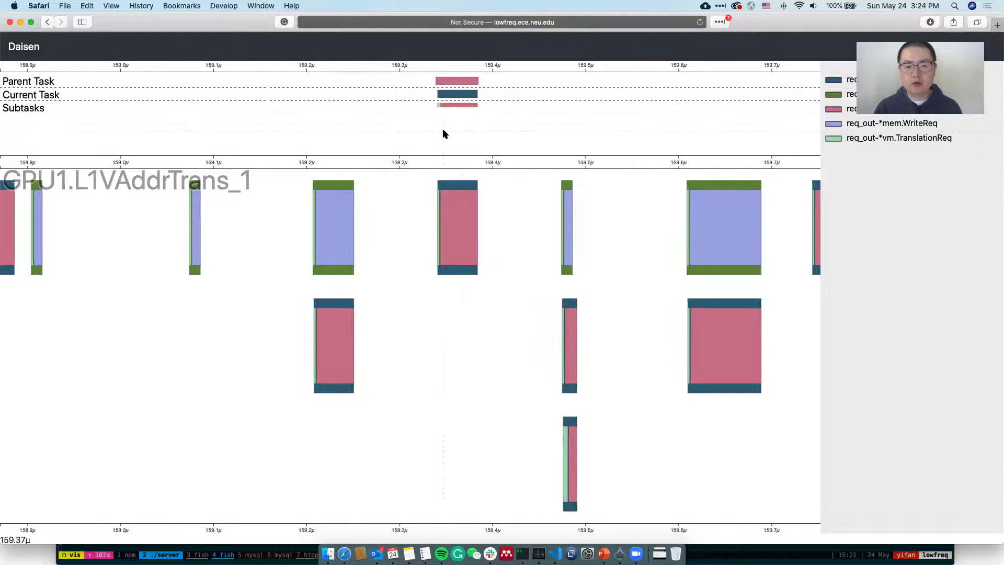
pyautogui.scroll(3, 442, 131)
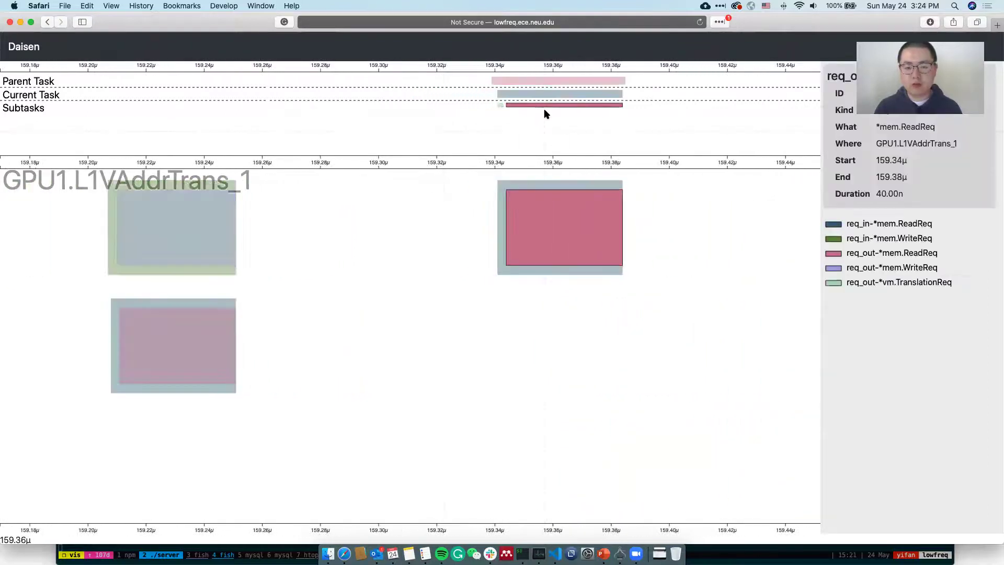
# Open the read request's parent task in GPU1.CU01 and widen the timeline to about 157.4 to 160.3 µs
pyautogui.moveTo(559, 87)
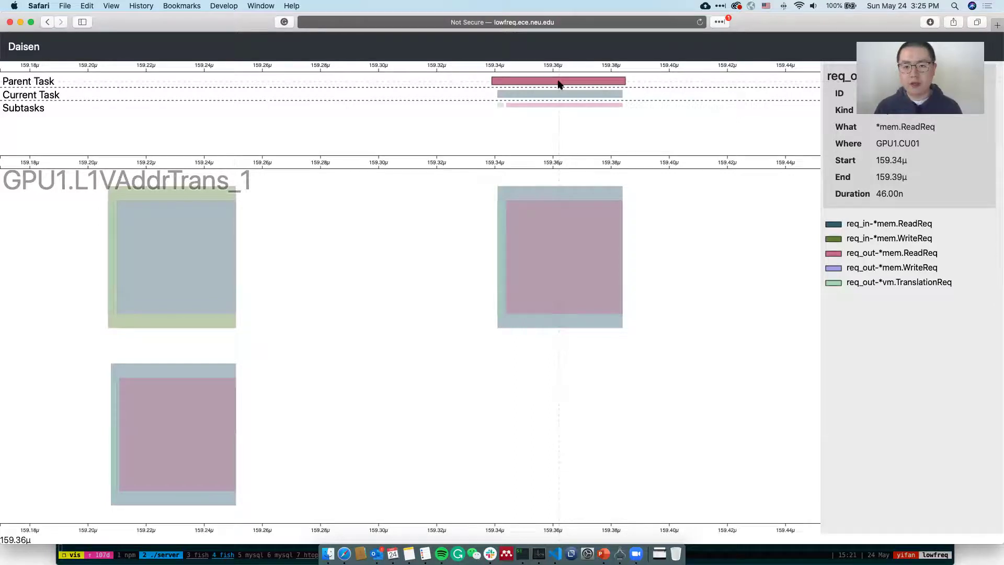
pyautogui.rightClick(558, 83)
pyautogui.click(528, 83)
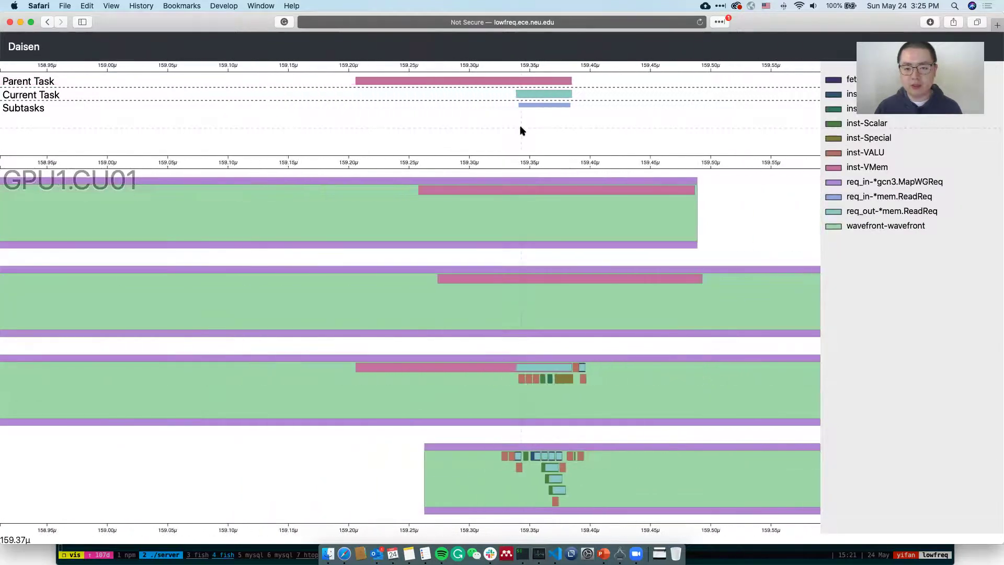
pyautogui.scroll(-2, 520, 131)
pyautogui.scroll(-3, 556, 139)
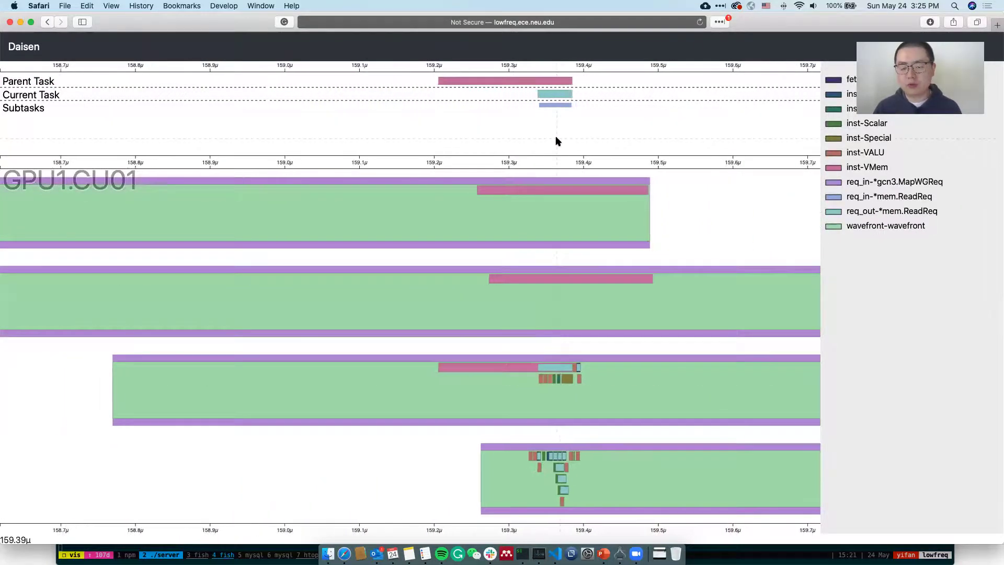
pyautogui.scroll(-2, 555, 139)
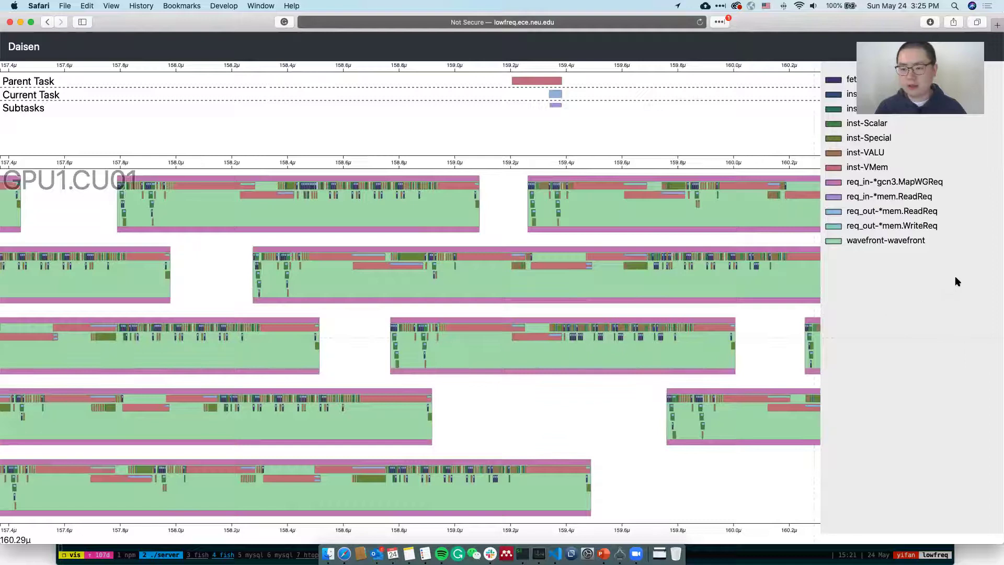
# Inspect the current outgoing read request in GPU1.CU01 and open its parent VMem instruction
pyautogui.moveTo(920, 181)
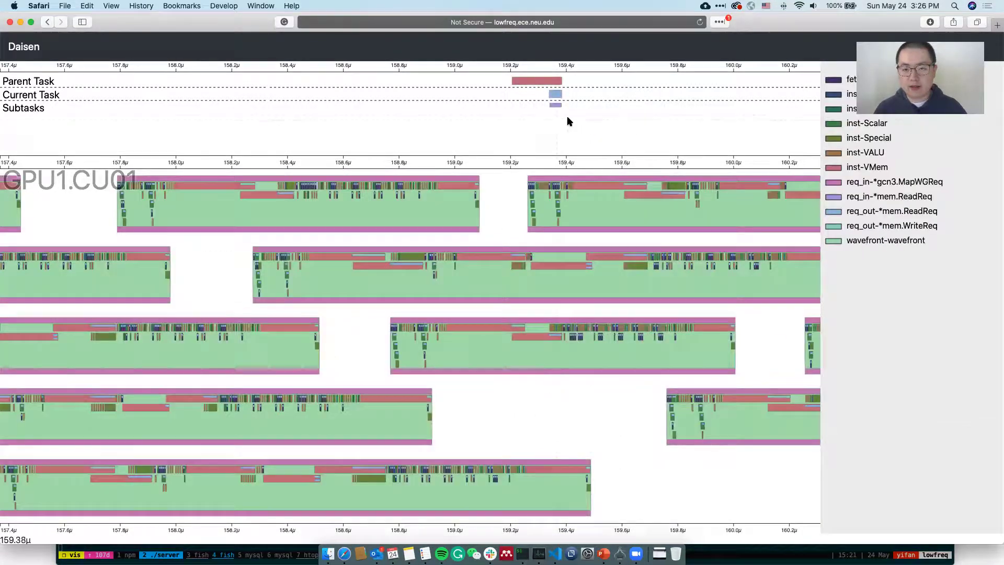
pyautogui.moveTo(556, 95)
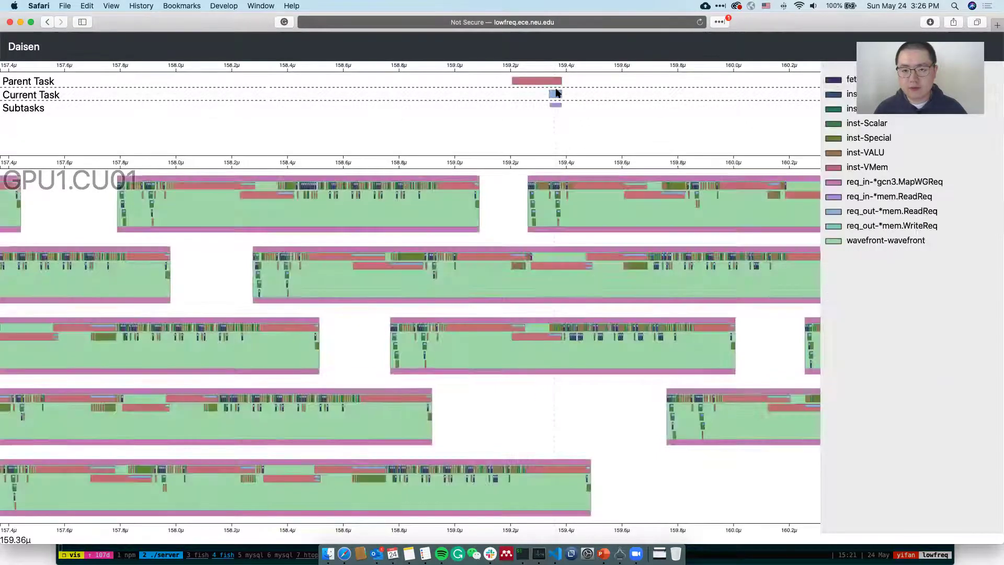
pyautogui.click(554, 94)
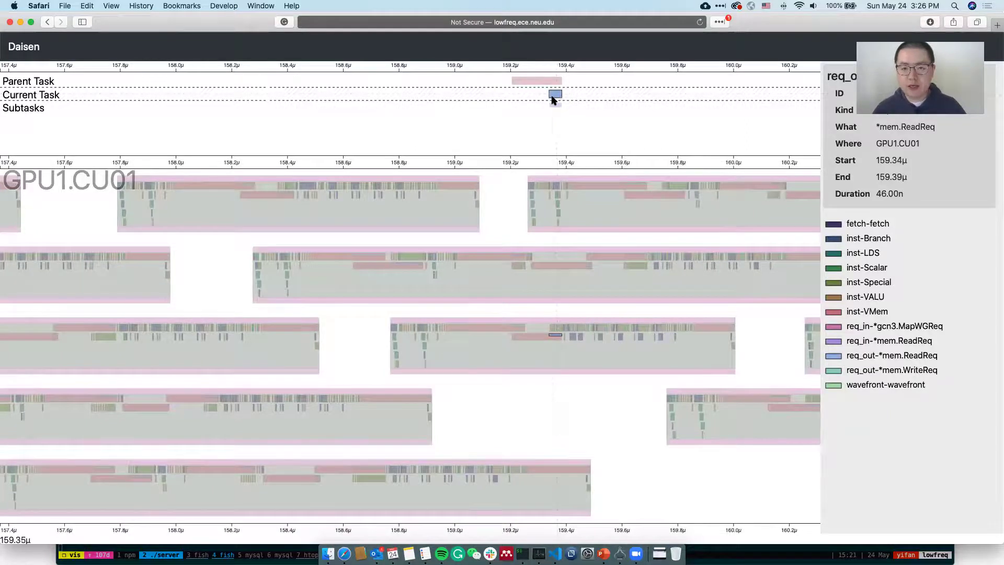
pyautogui.moveTo(555, 83)
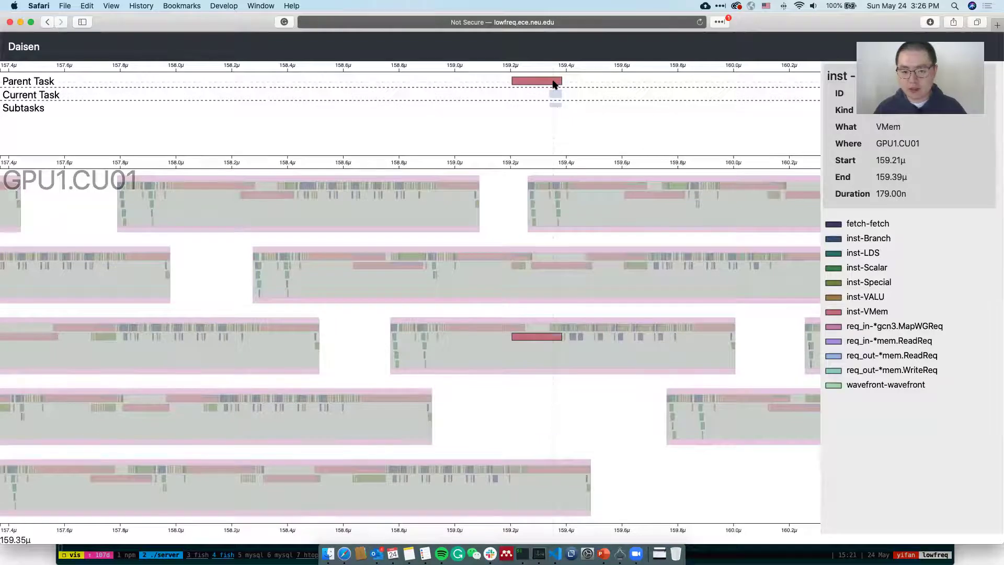
pyautogui.click(554, 83)
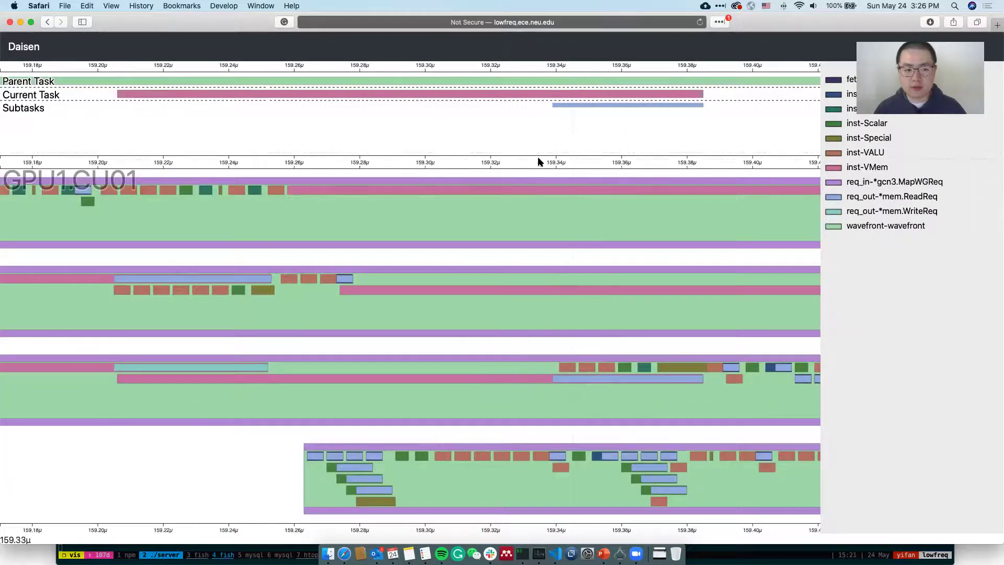
# Widen the VMem instruction's timeline and compare the MapWGReq work-groups overlapping it in GPU1.CU01 at about 159.2 µs
pyautogui.scroll(-10, 538, 161)
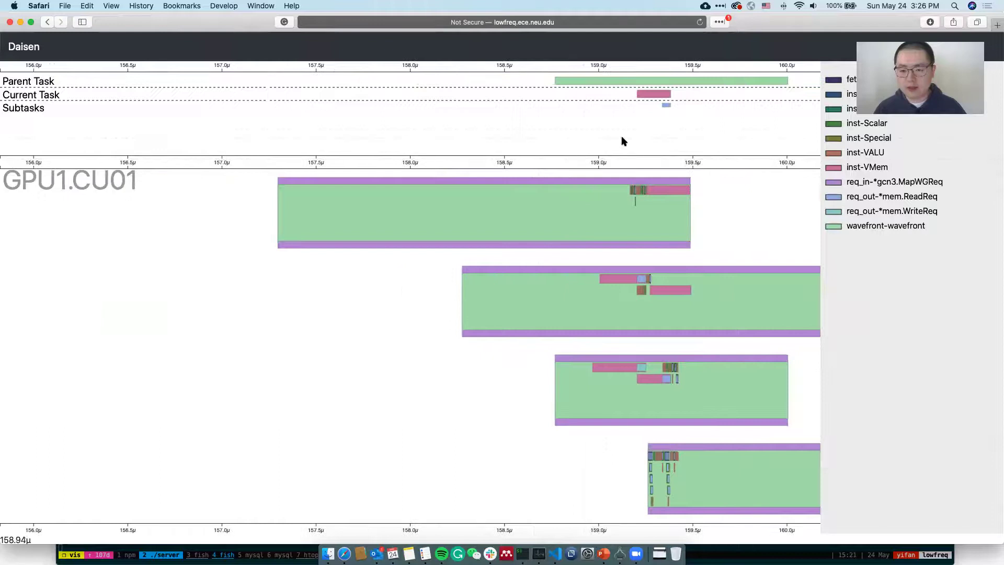
pyautogui.hscroll(5, 621, 141)
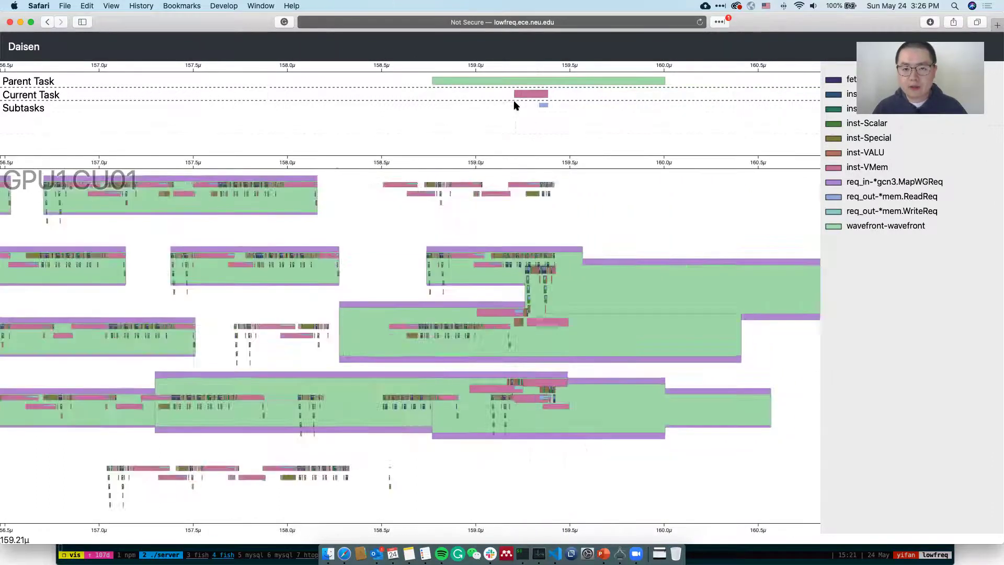
pyautogui.moveTo(521, 97)
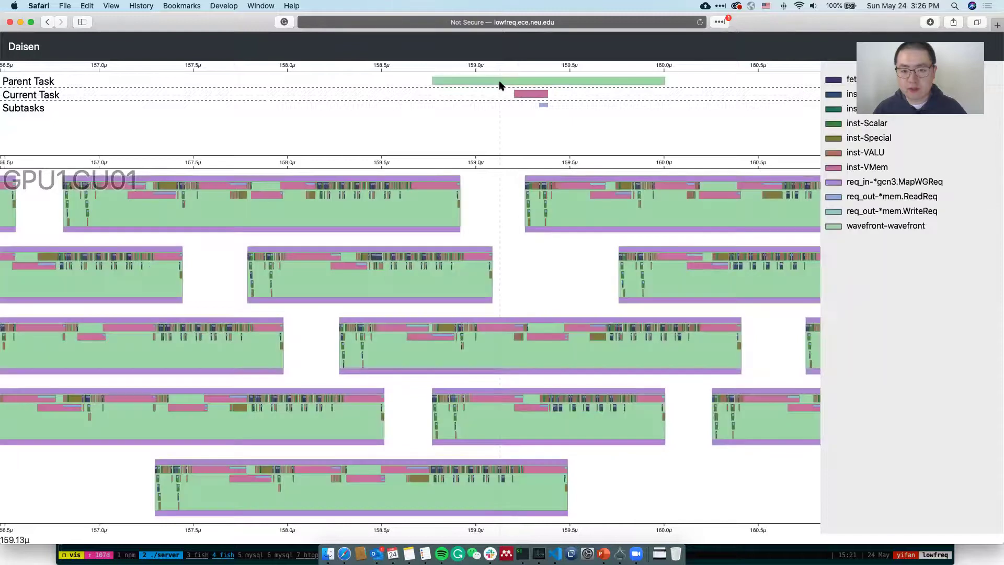
pyautogui.moveTo(499, 84)
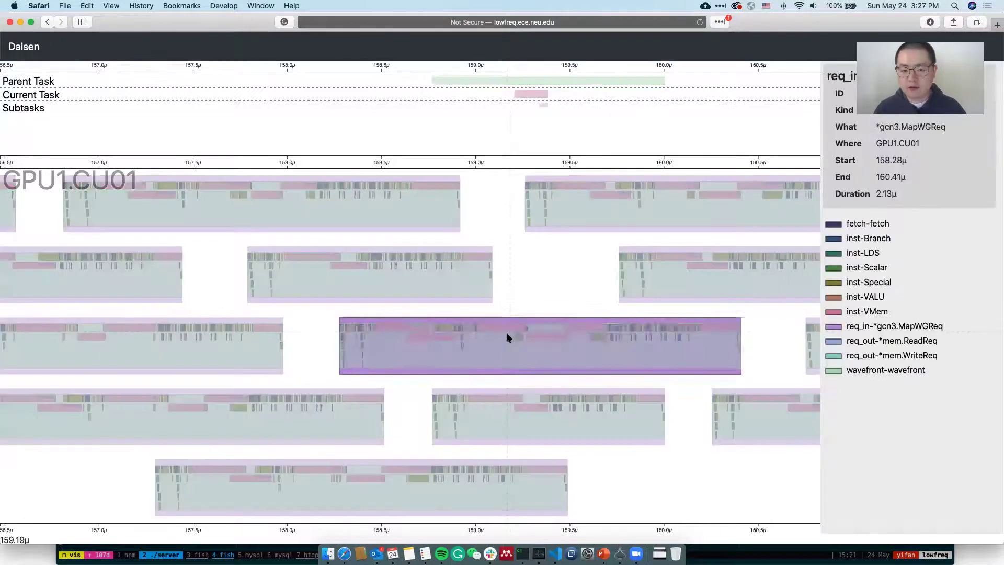
pyautogui.moveTo(507, 329)
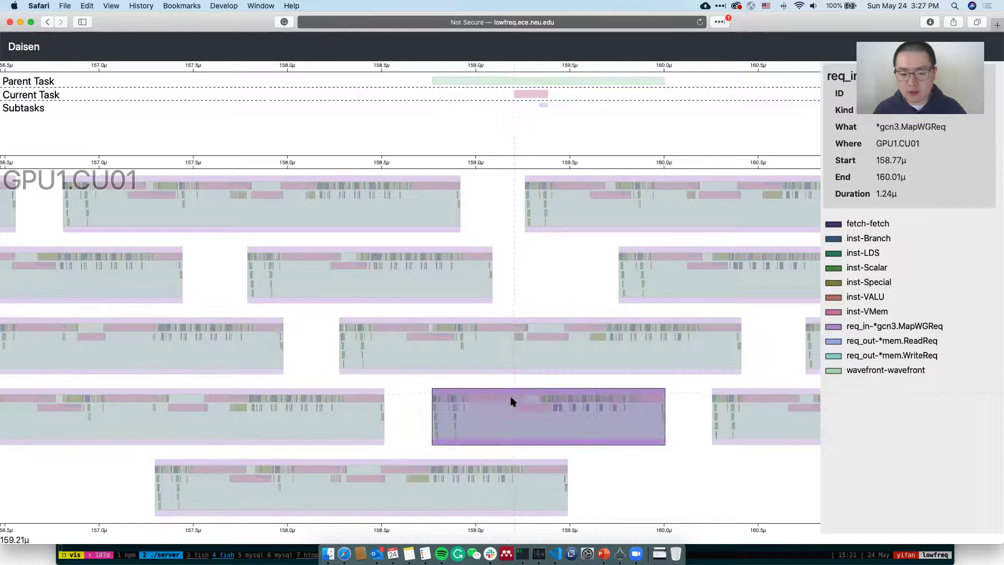
pyautogui.moveTo(510, 398)
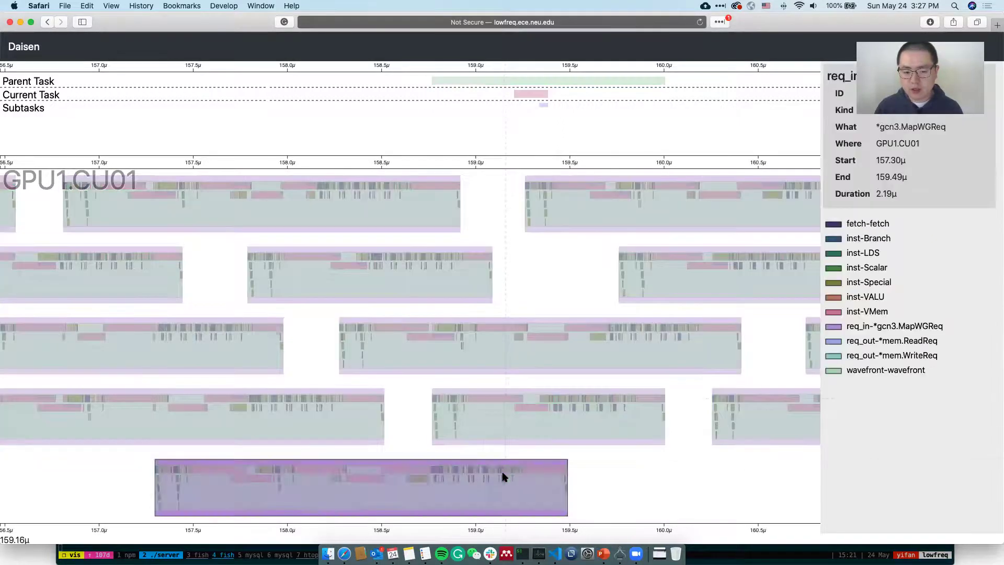
pyautogui.moveTo(507, 472)
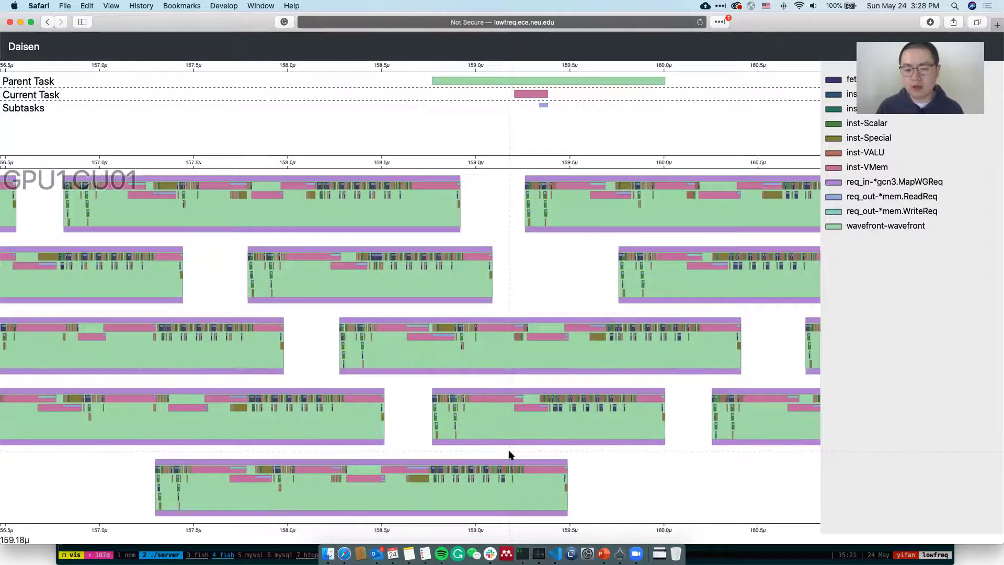
# Narrow the GPU1.CU01 timeline to about 159.06 to 159.35 µs and inspect the VALU instruction near 159.22 µs
pyautogui.scroll(-2, 511, 455)
pyautogui.scroll(-2, 543, 301)
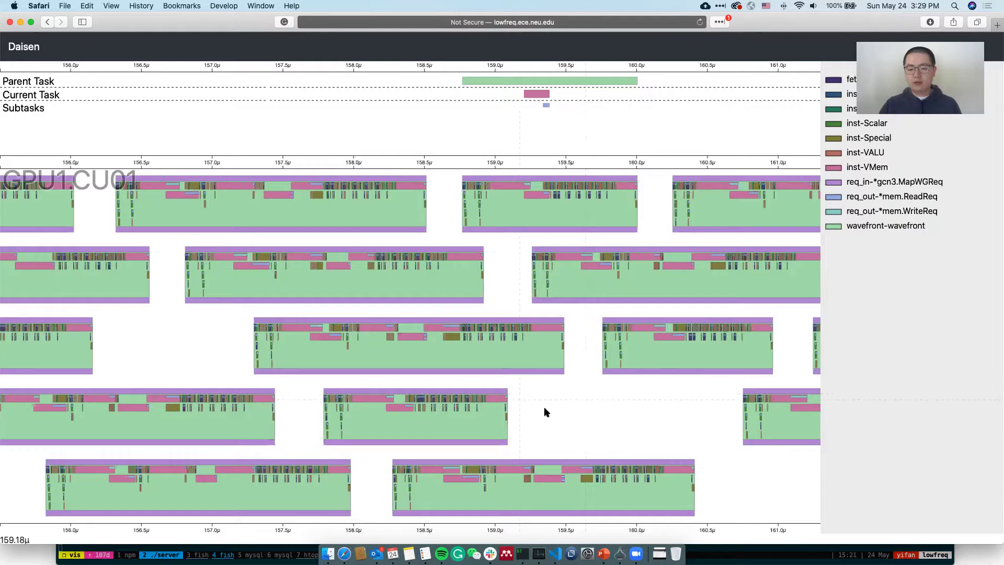
pyautogui.scroll(2, 549, 413)
pyautogui.scroll(3, 549, 414)
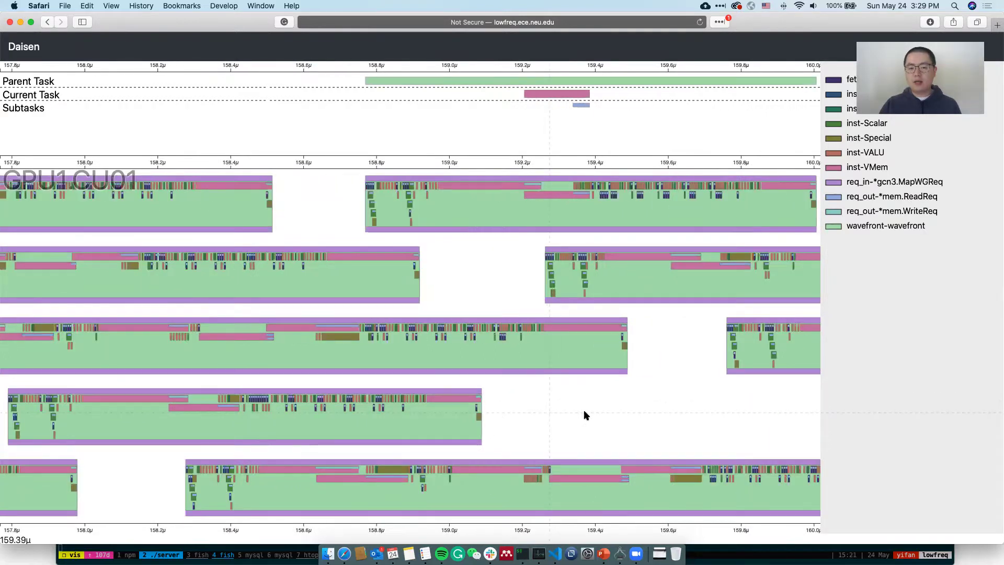
pyautogui.scroll(3, 584, 415)
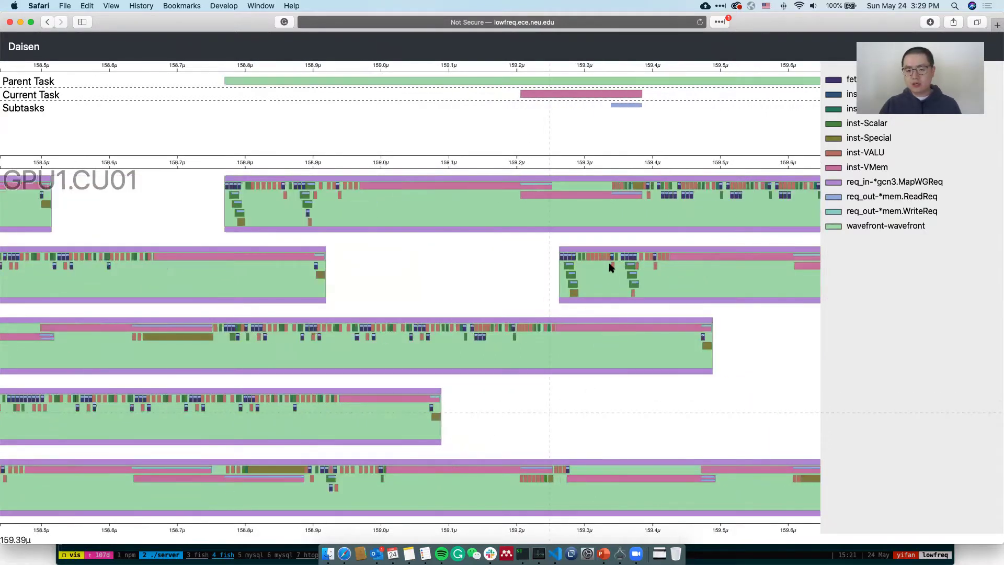
pyautogui.scroll(5, 599, 259)
pyautogui.scroll(1, 599, 259)
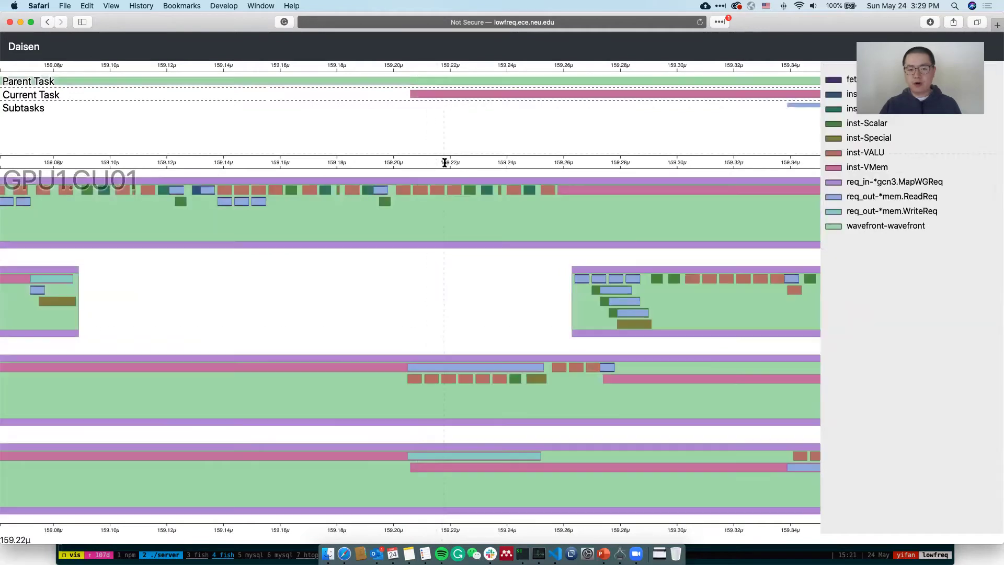
pyautogui.moveTo(436, 191)
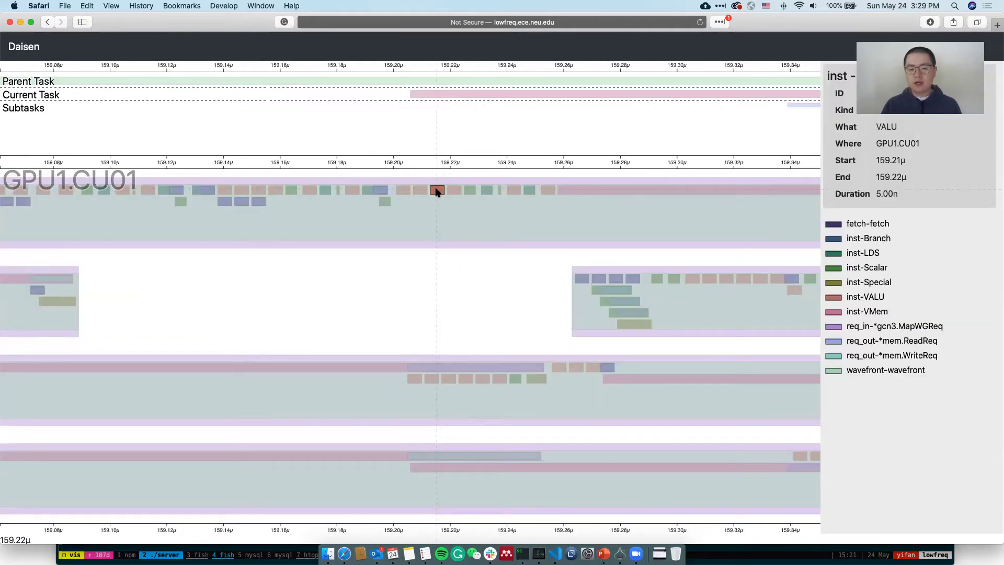